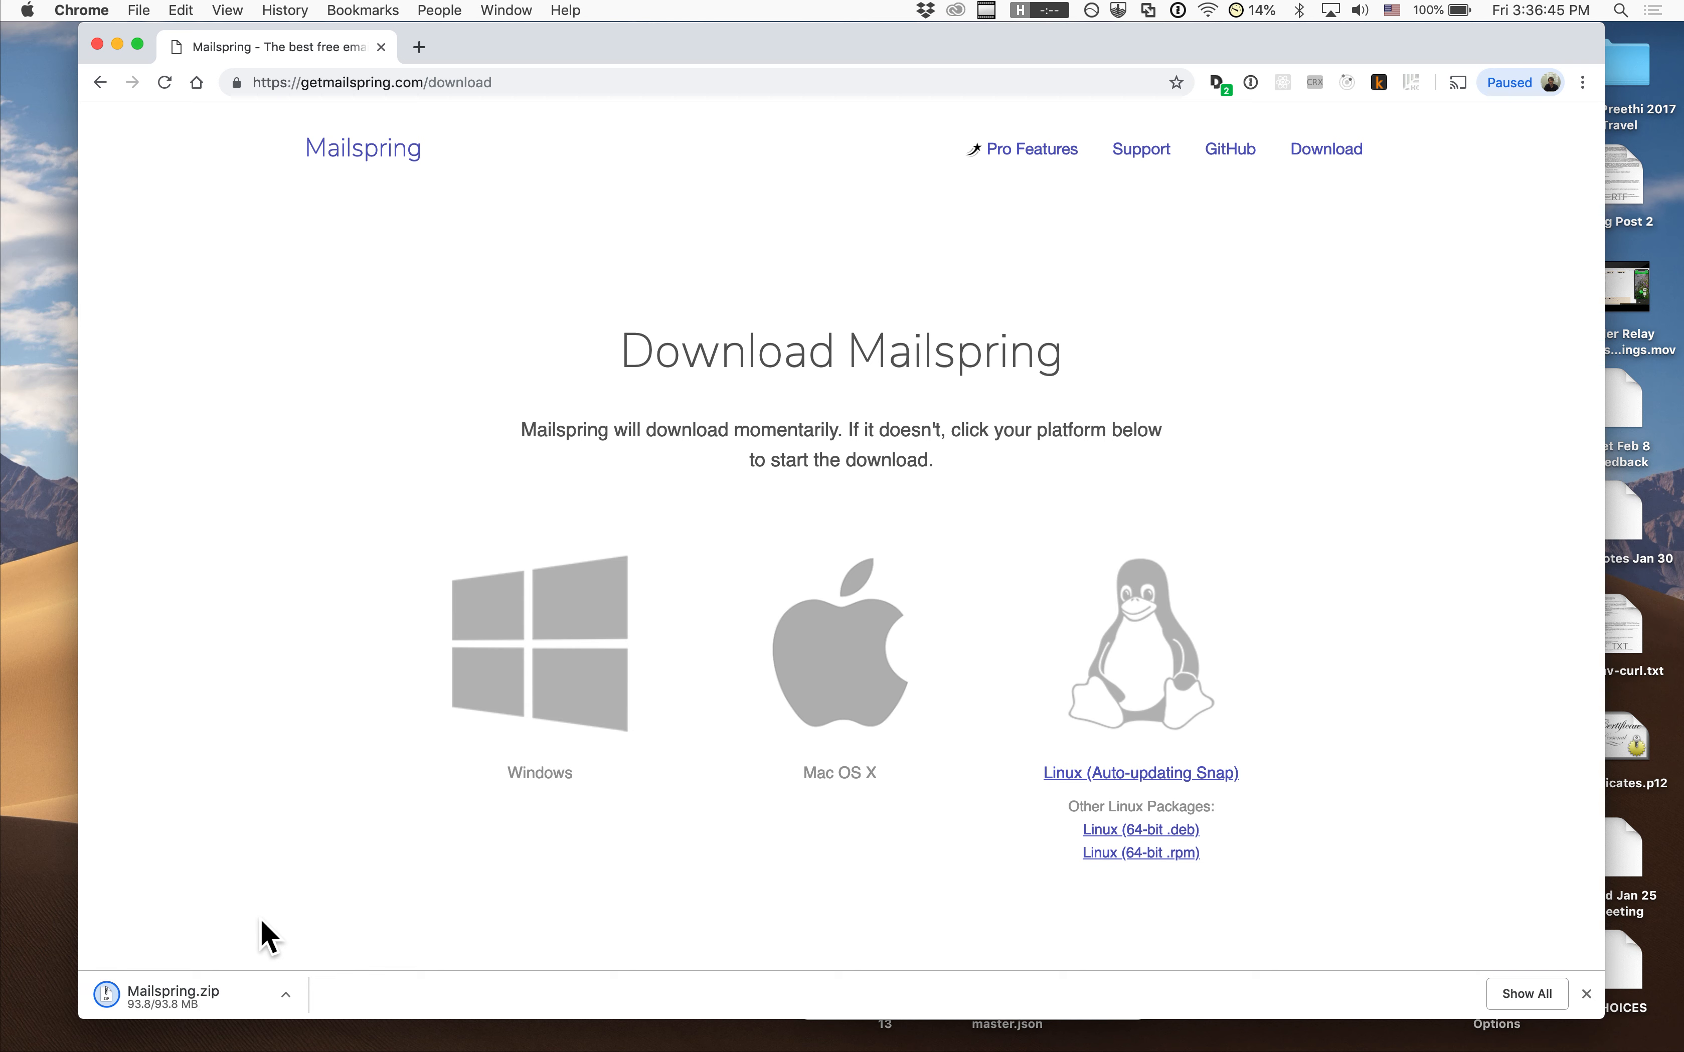
Open the finished Mailspring.zip download so Archive Utility expands it
{"action": "left_click", "coordinate": [182, 993]}
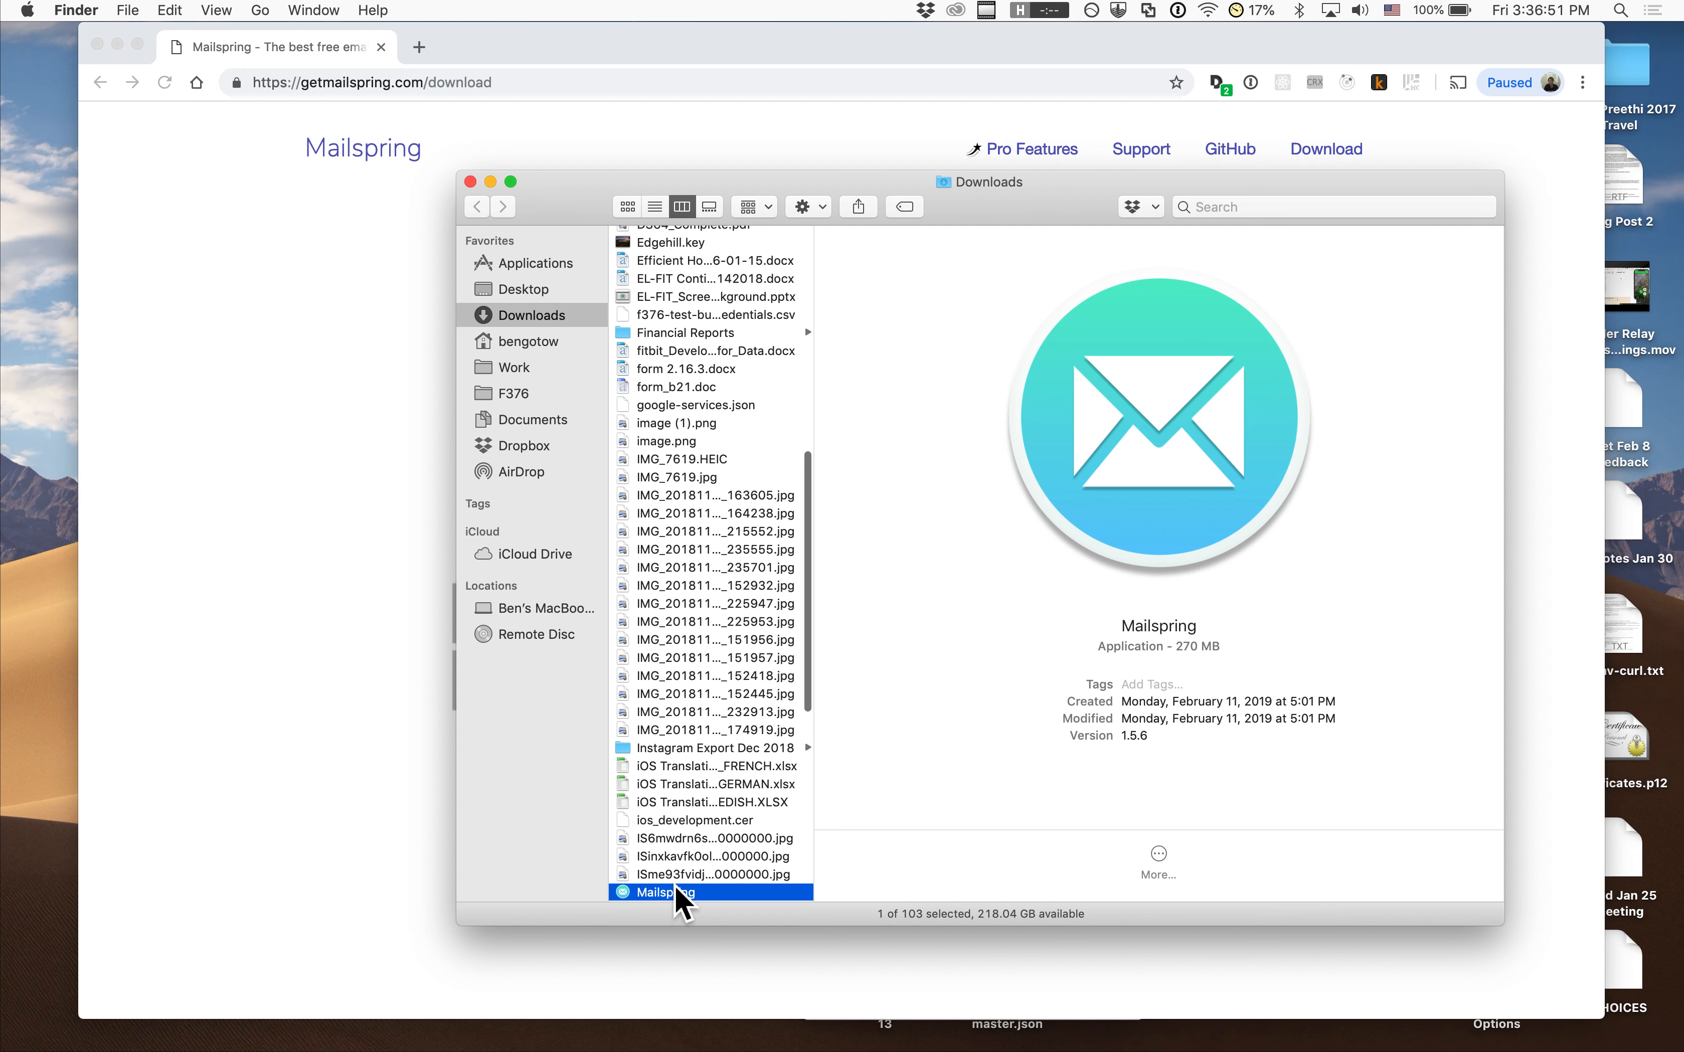
Move Mailspring into Applications and launch it, confirming the downloaded-app warning
{"action": "left_click_drag", "start_coordinate": [666, 892], "coordinate": [537, 268]}
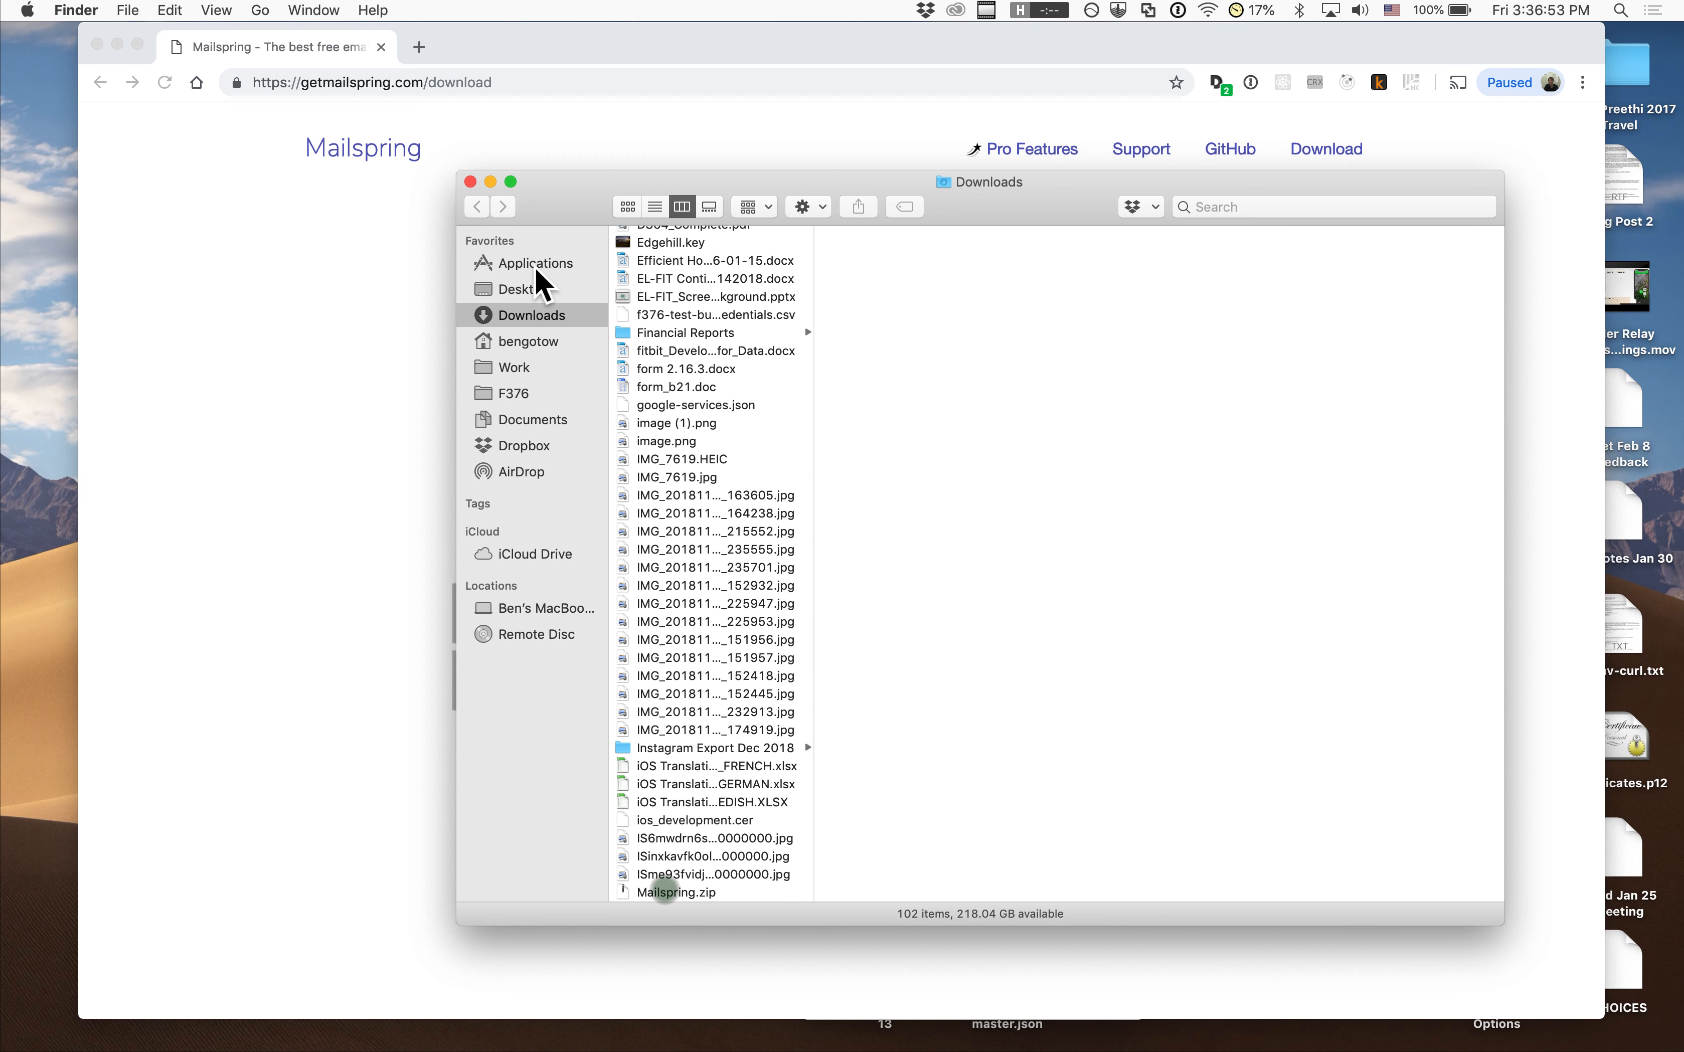
{"action": "left_click", "coordinate": [536, 264]}
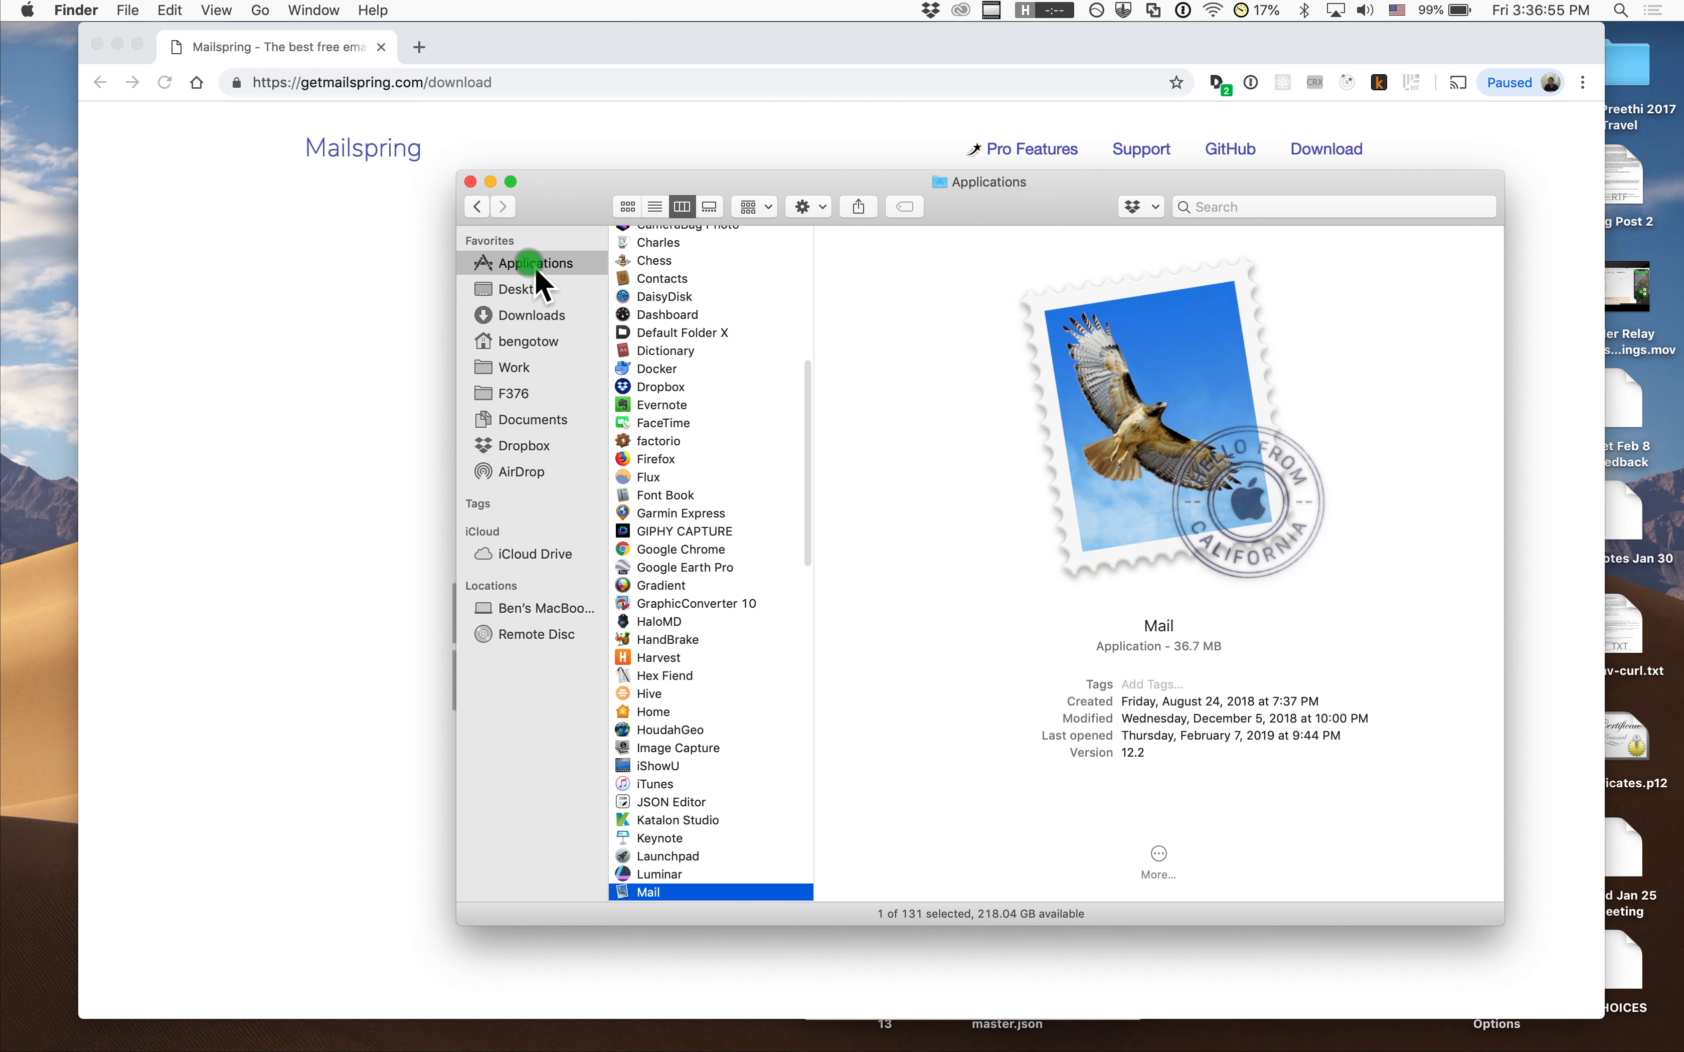
{"action": "key", "text": "Down"}
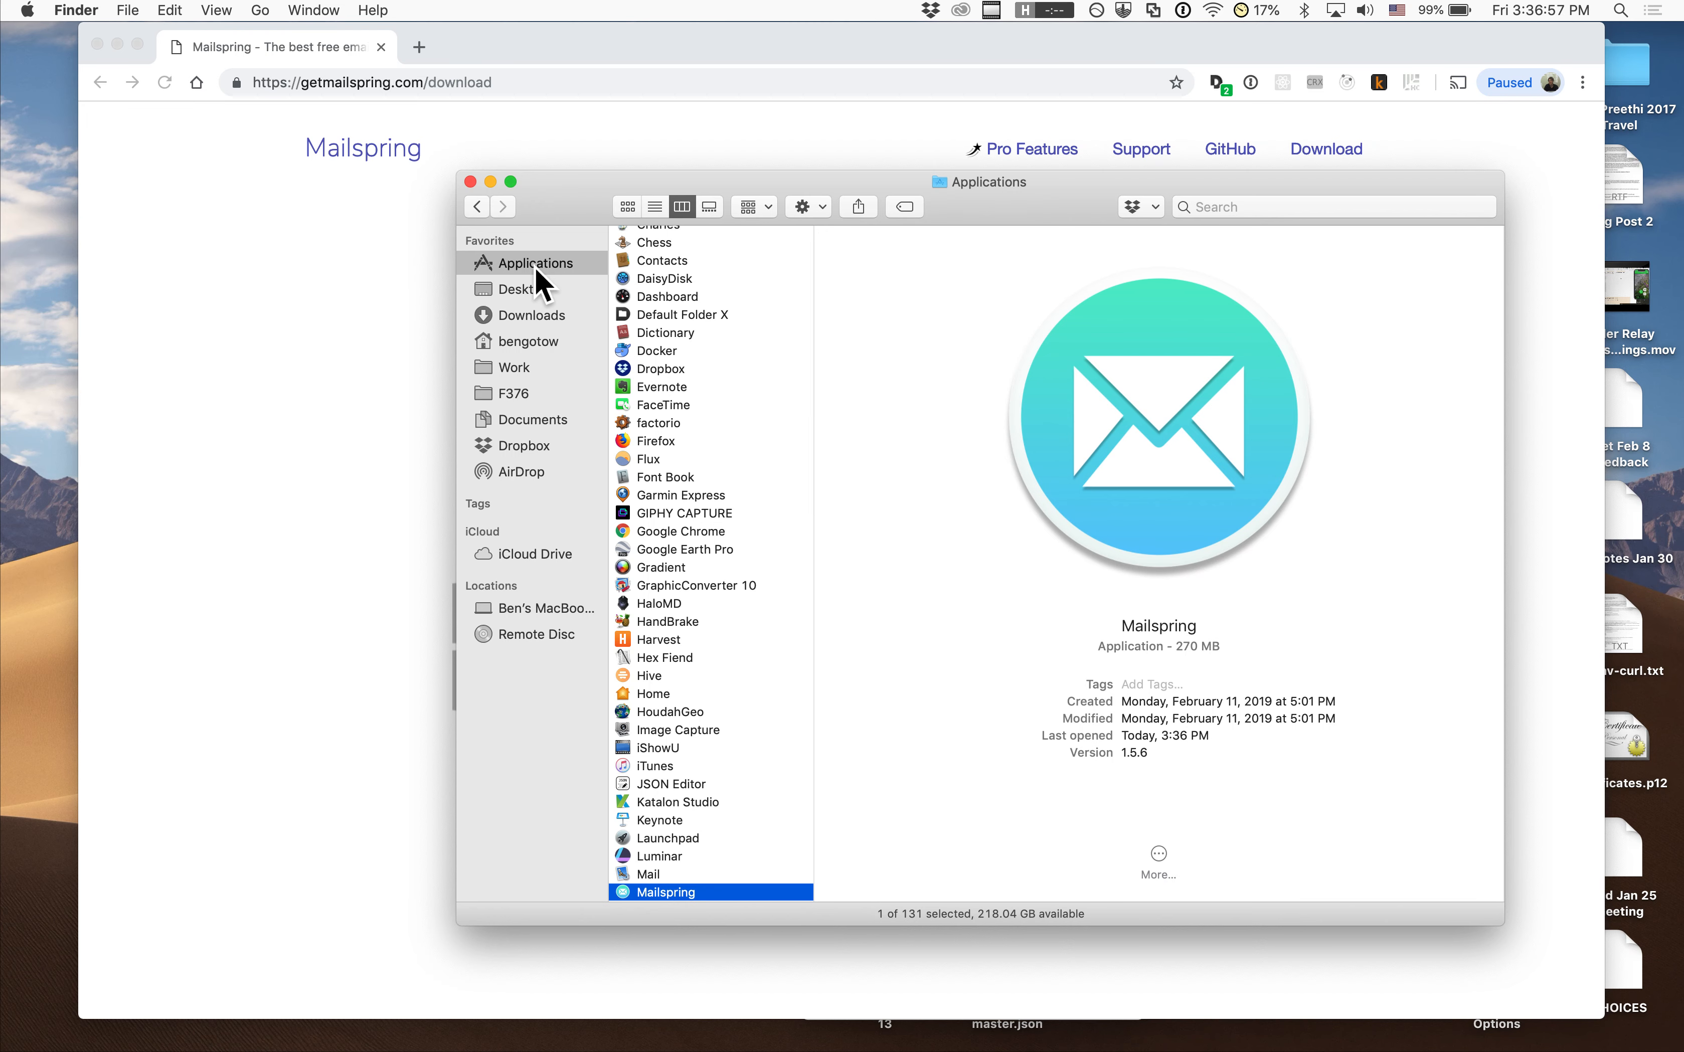
{"action": "key", "text": "super+o"}
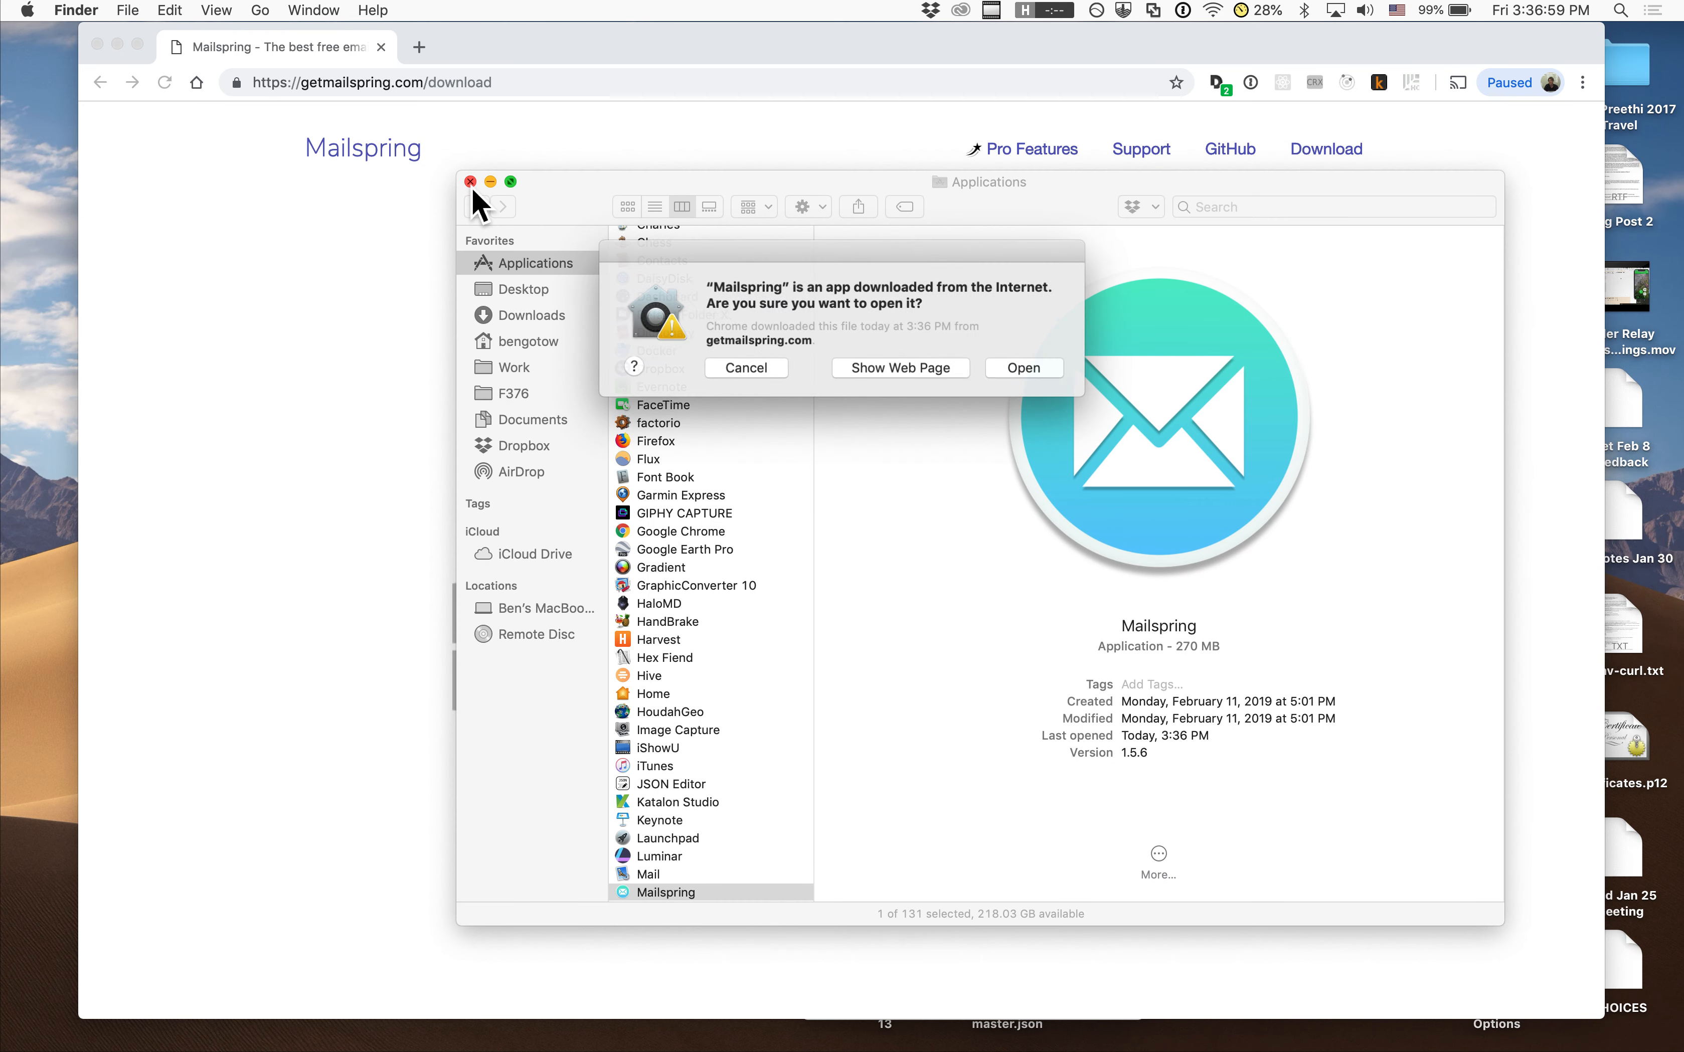
{"action": "left_click", "coordinate": [1006, 361]}
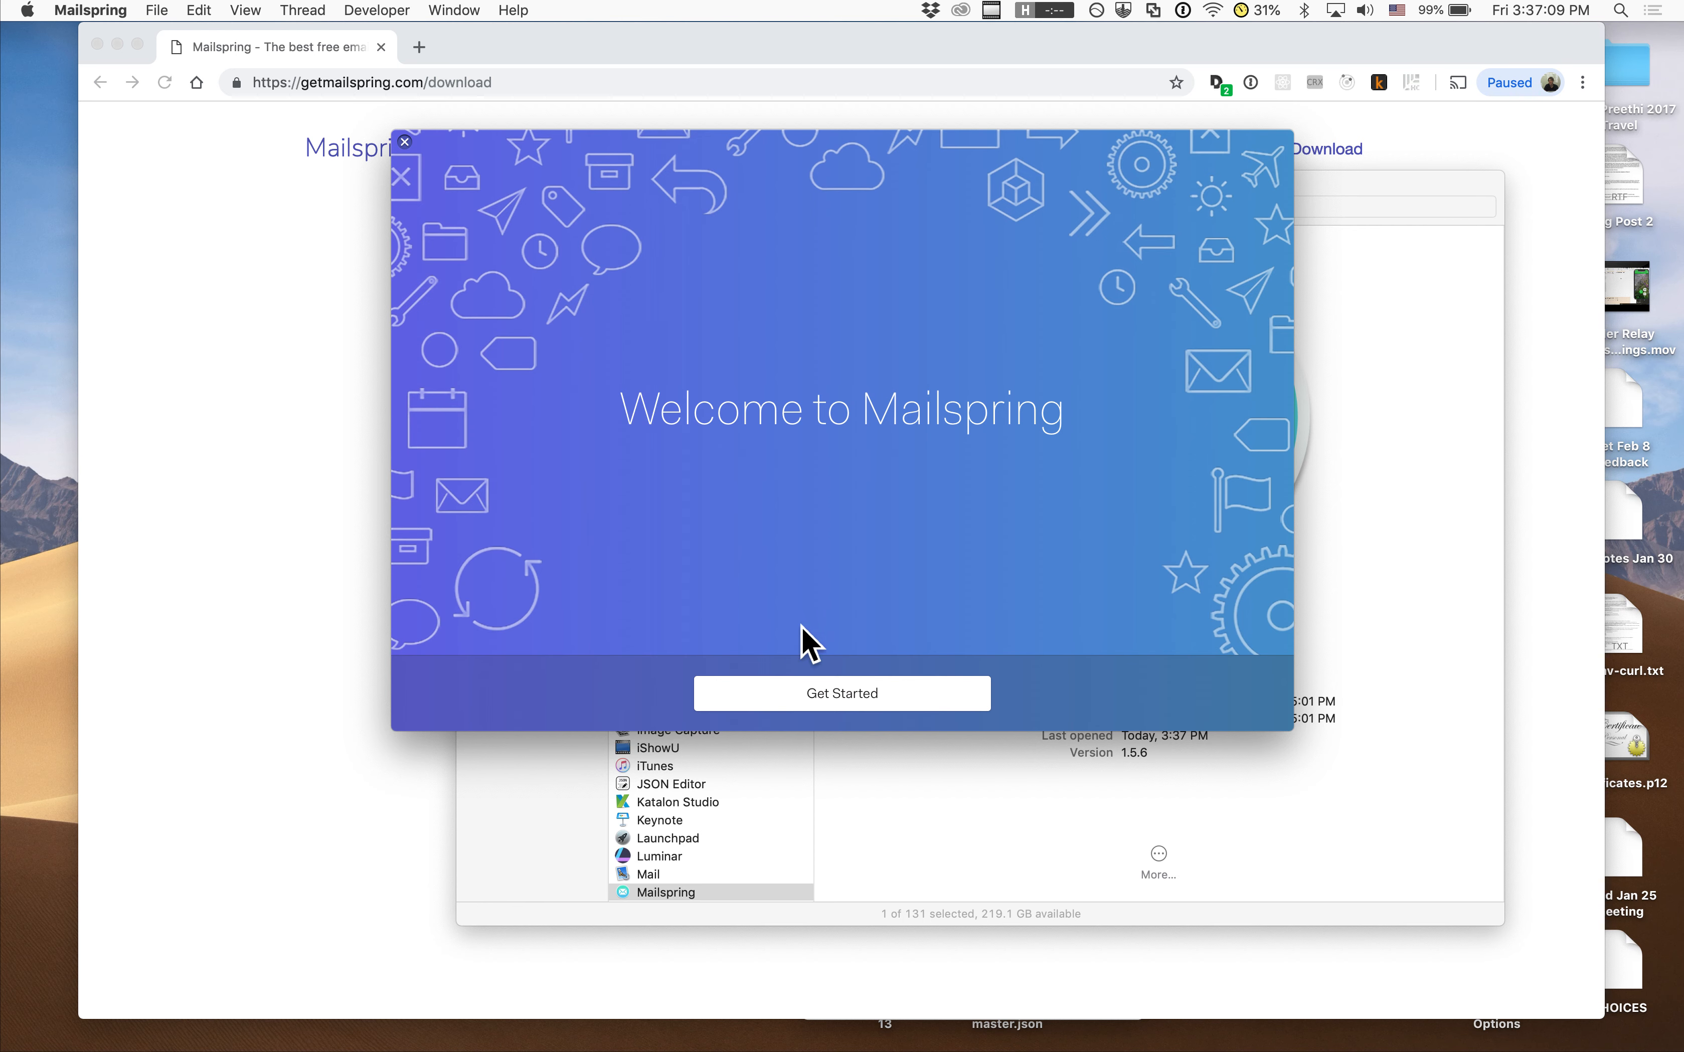
Step through the welcome tour's feature pages to reach the Create a Mailspring ID form
{"action": "left_click", "coordinate": [740, 707]}
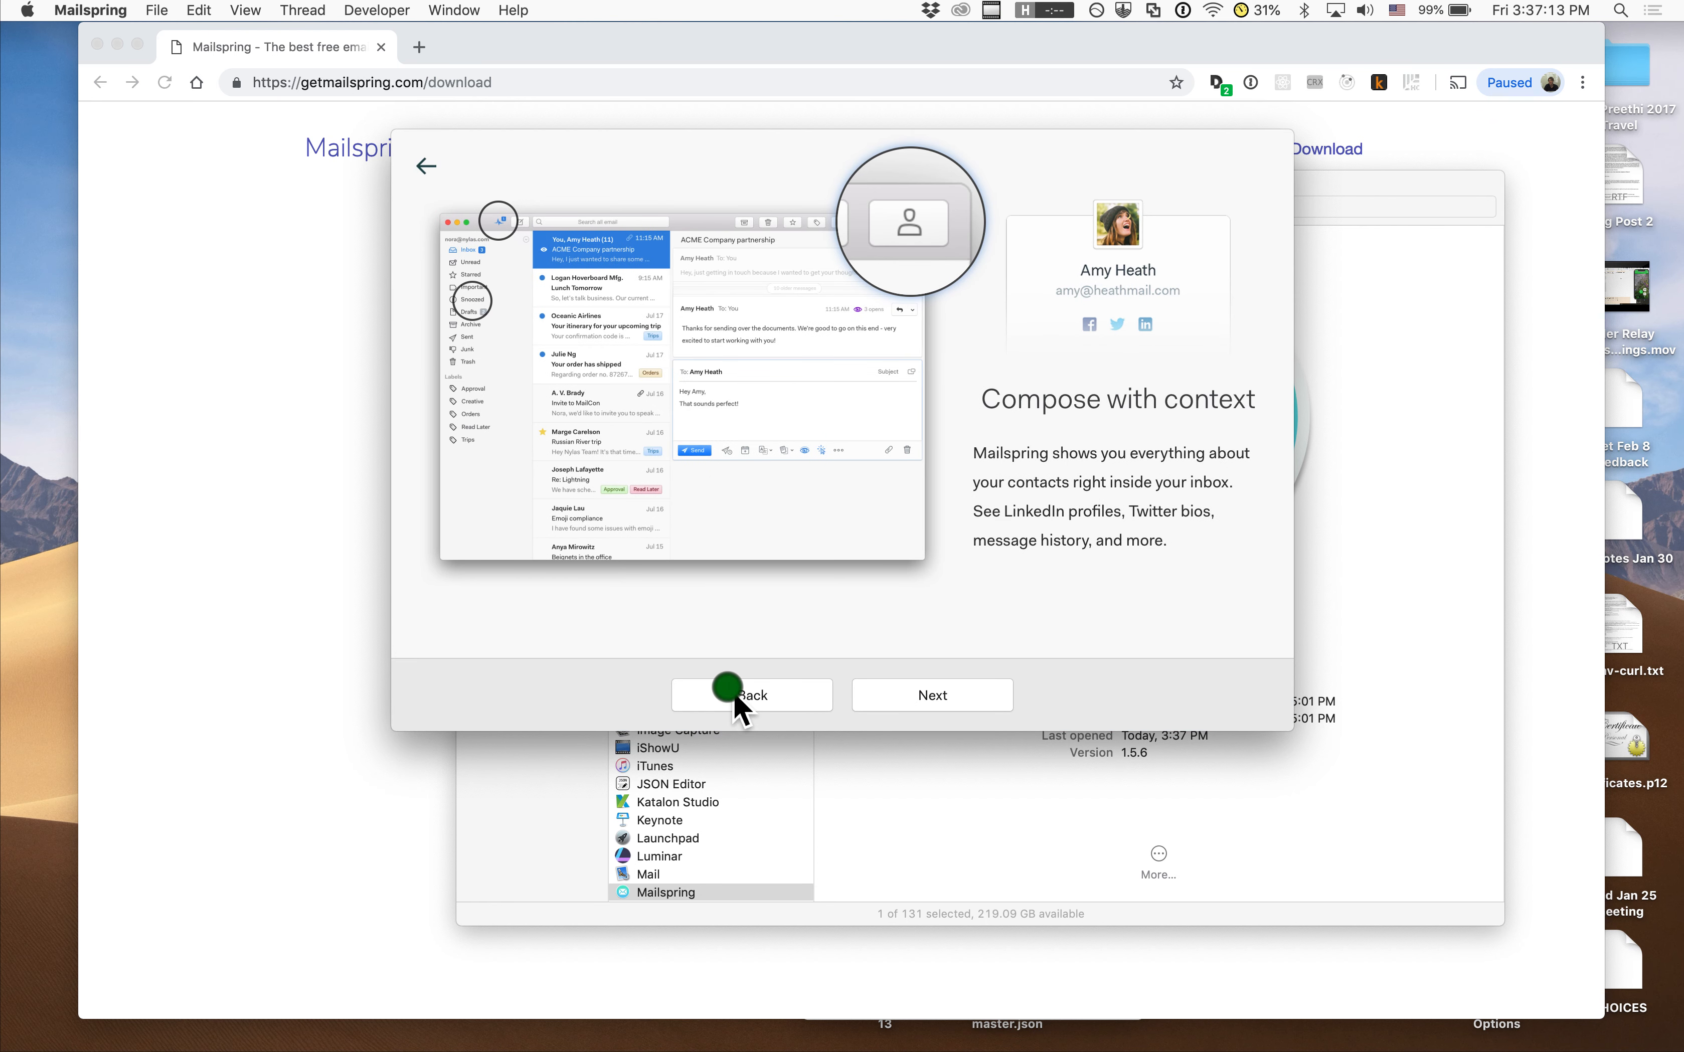
{"action": "left_click", "coordinate": [905, 702]}
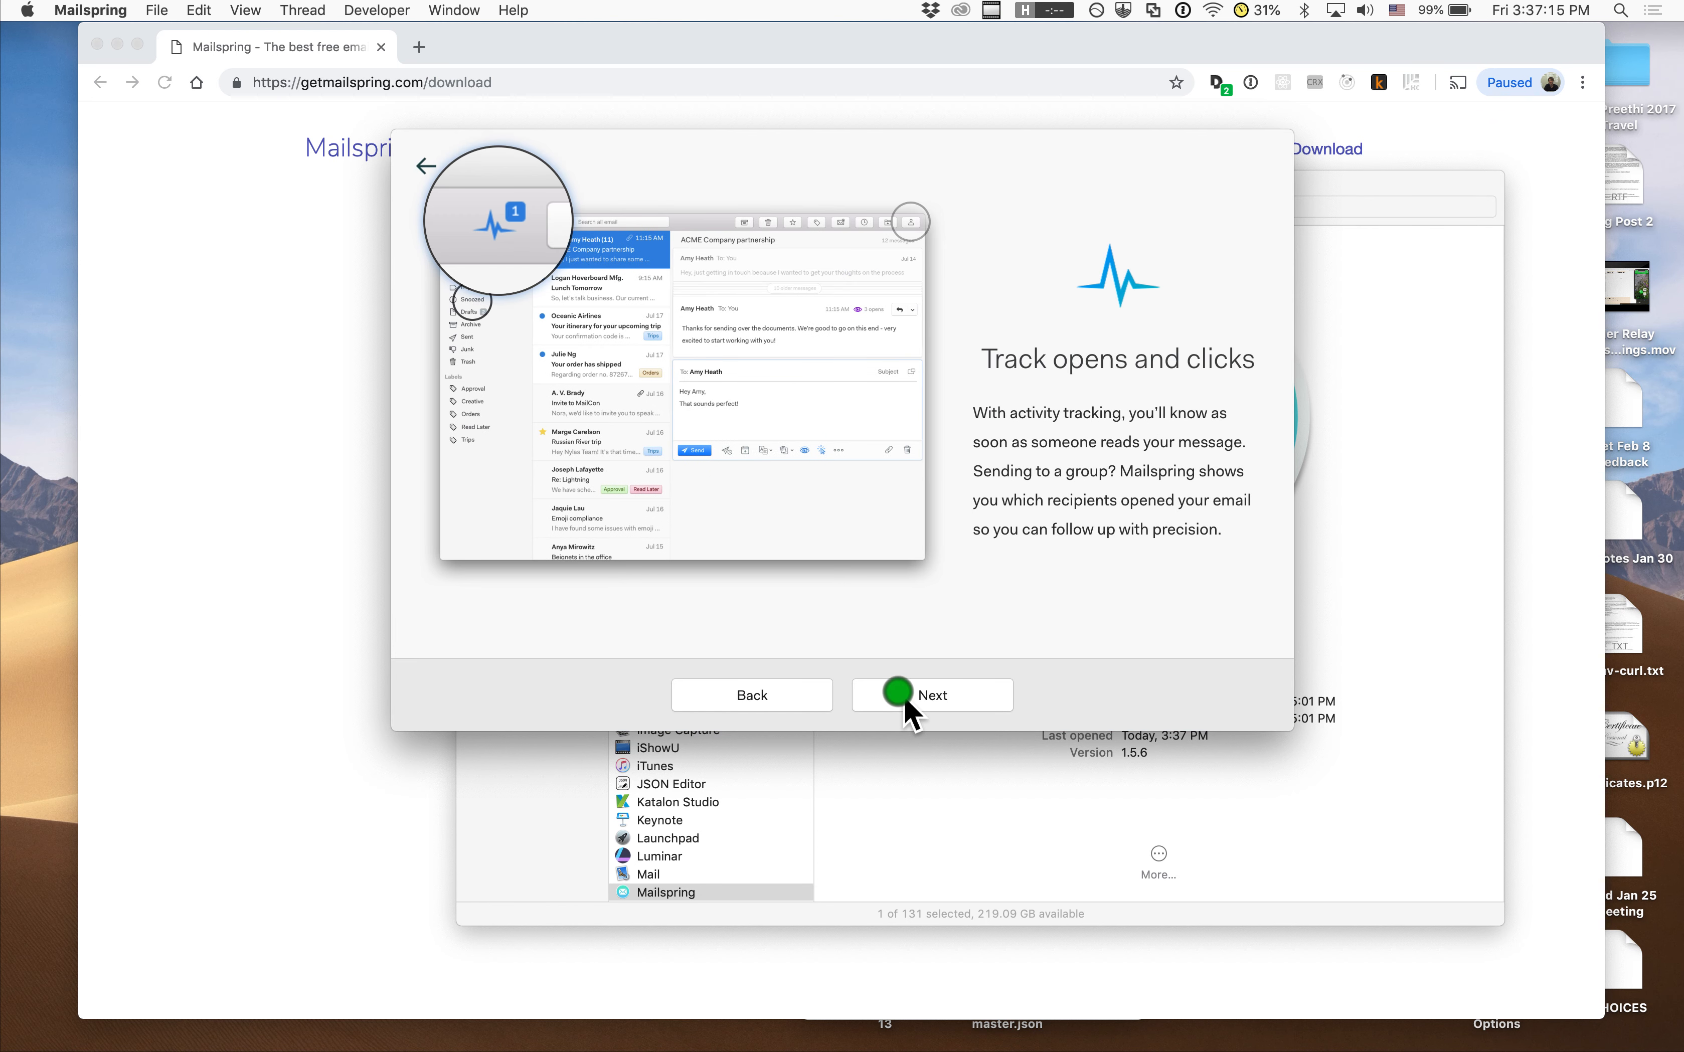
{"action": "left_click", "coordinate": [905, 701]}
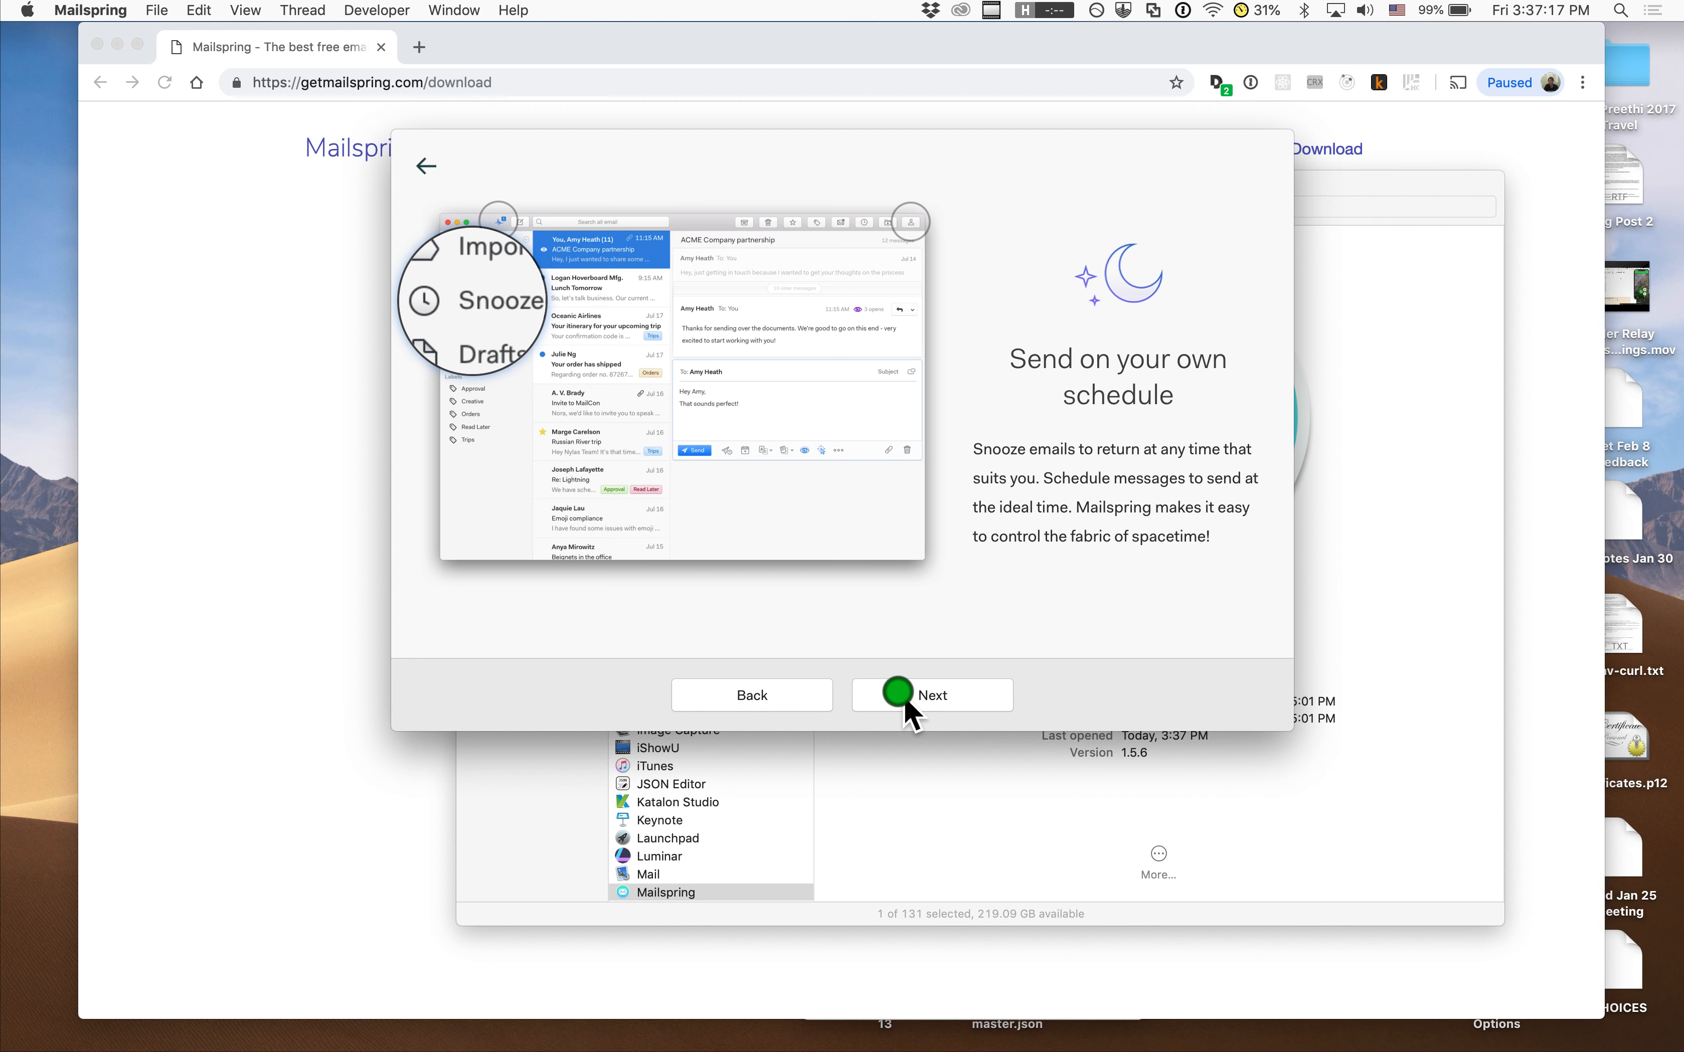
{"action": "left_click", "coordinate": [905, 701]}
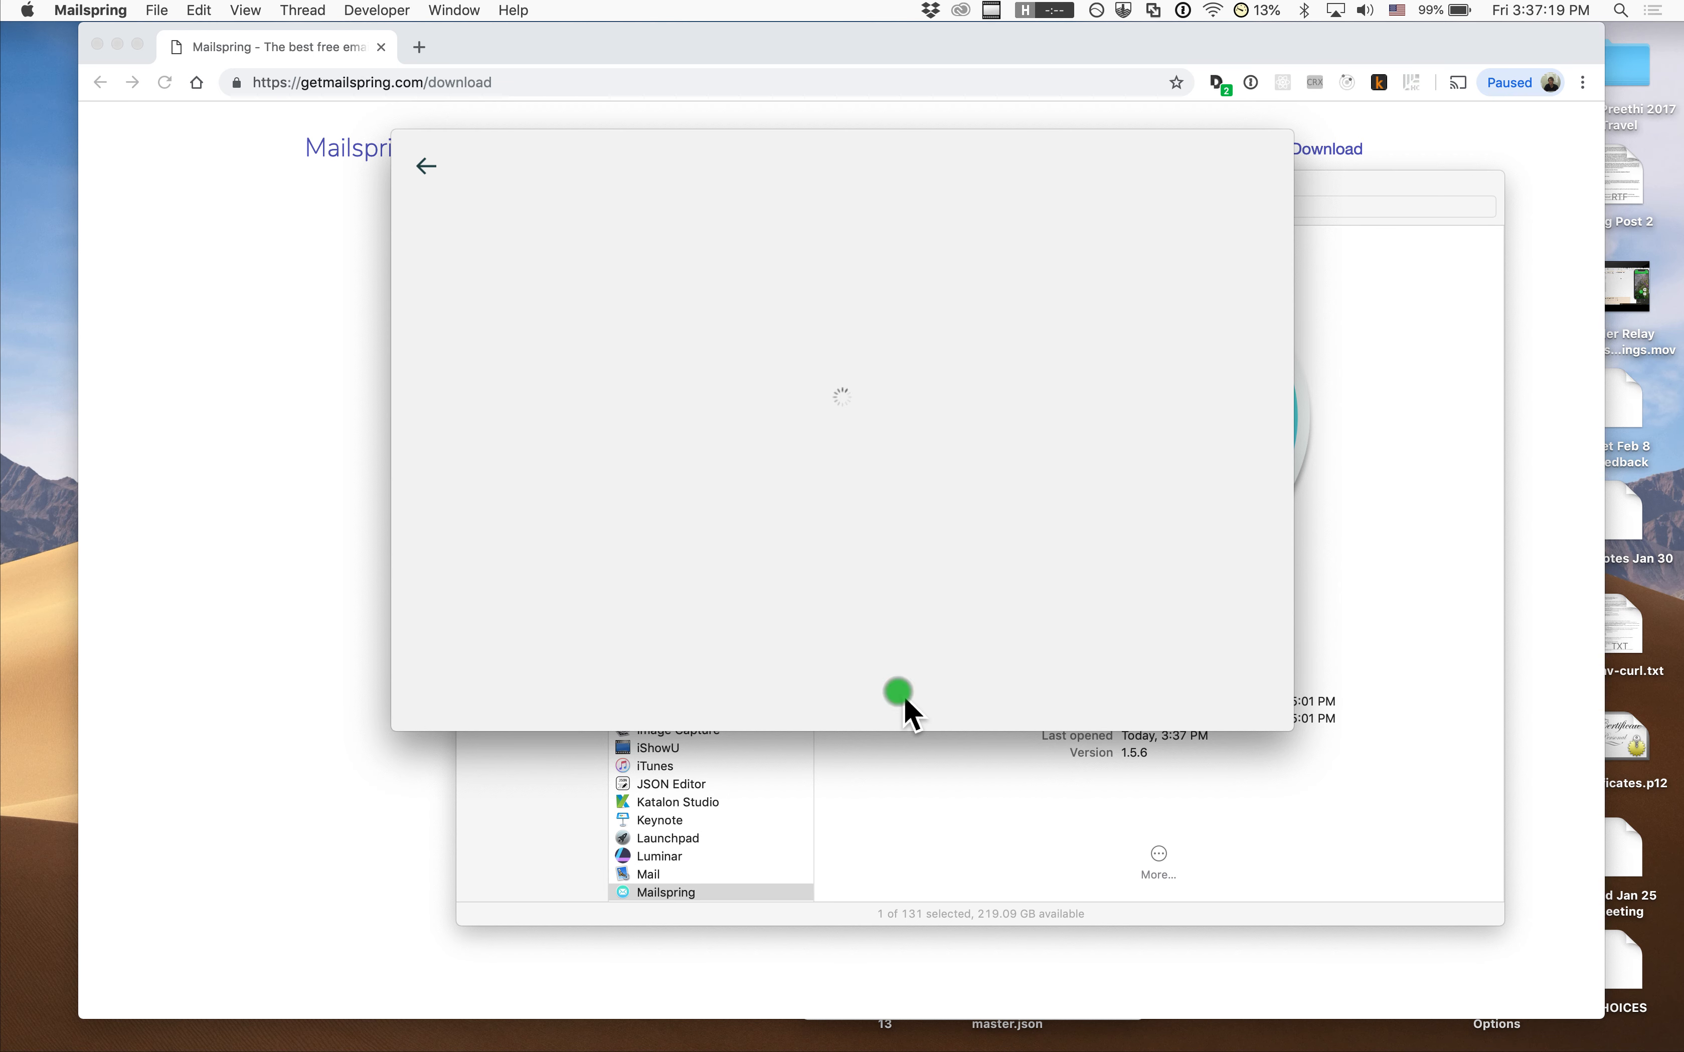
{"action": "left_click", "coordinate": [836, 386]}
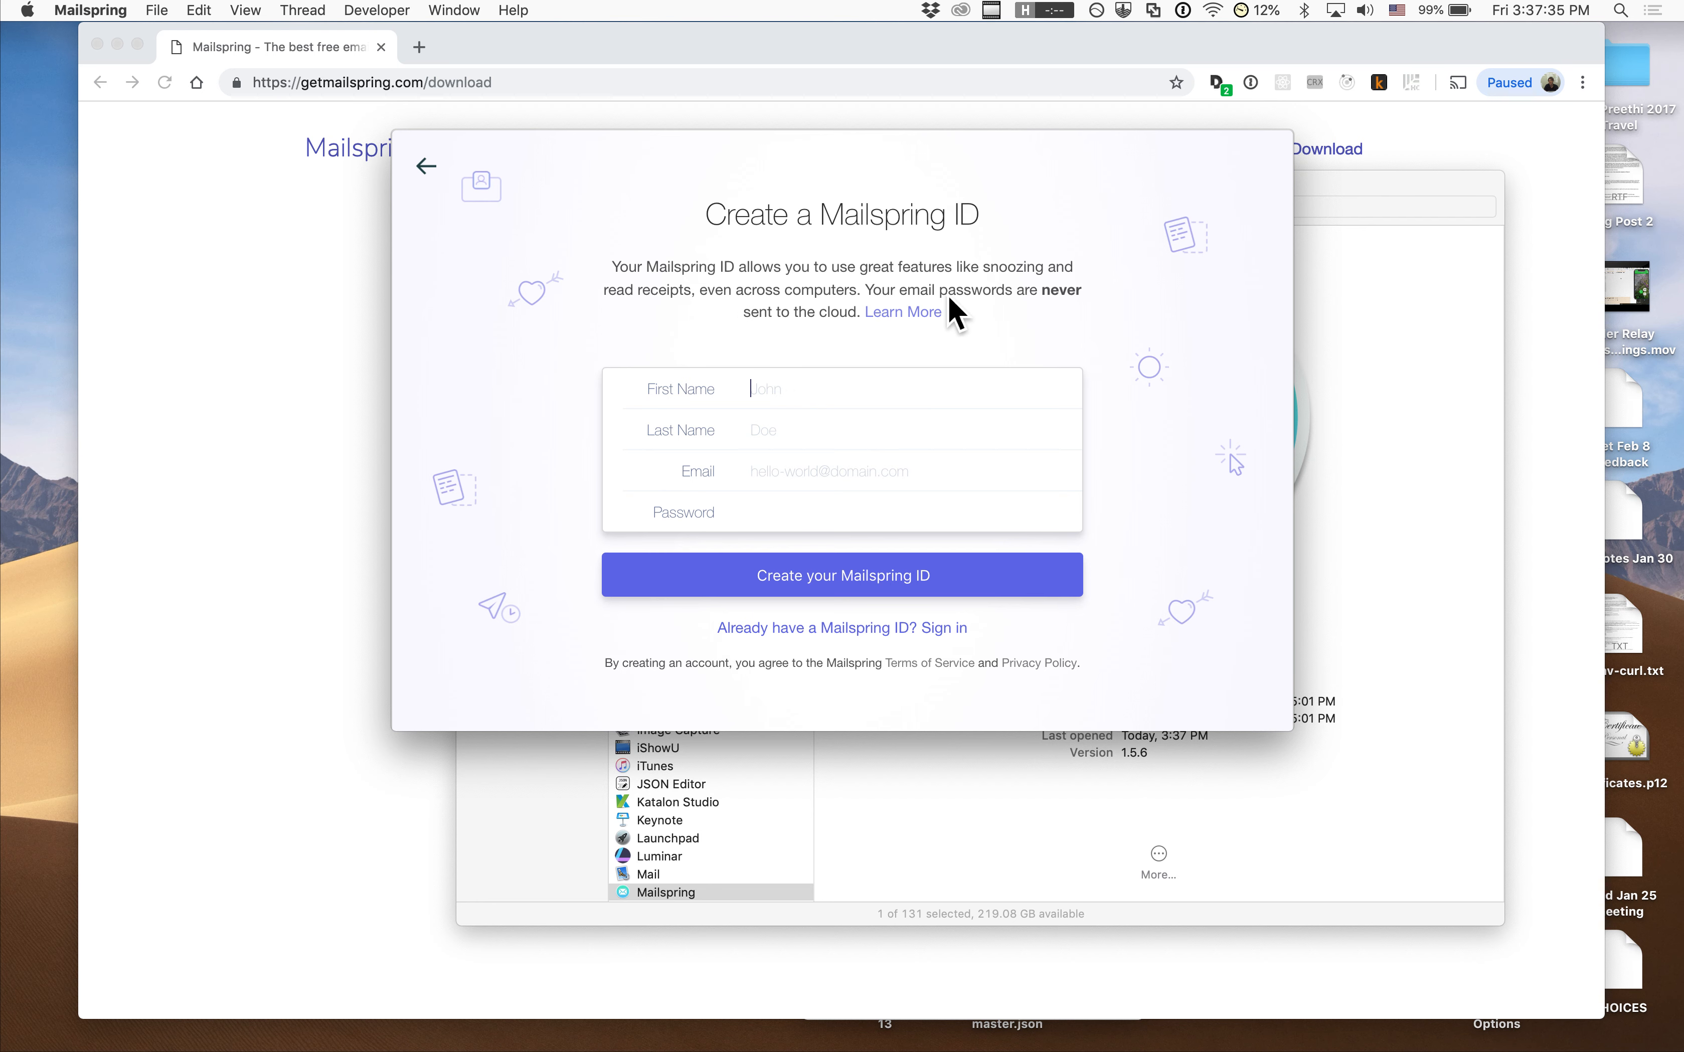
Fill in the first name, last name, e-mail and password on the Mailspring ID form
{"action": "left_click", "coordinate": [760, 378]}
{"action": "type", "text": "Ben"}
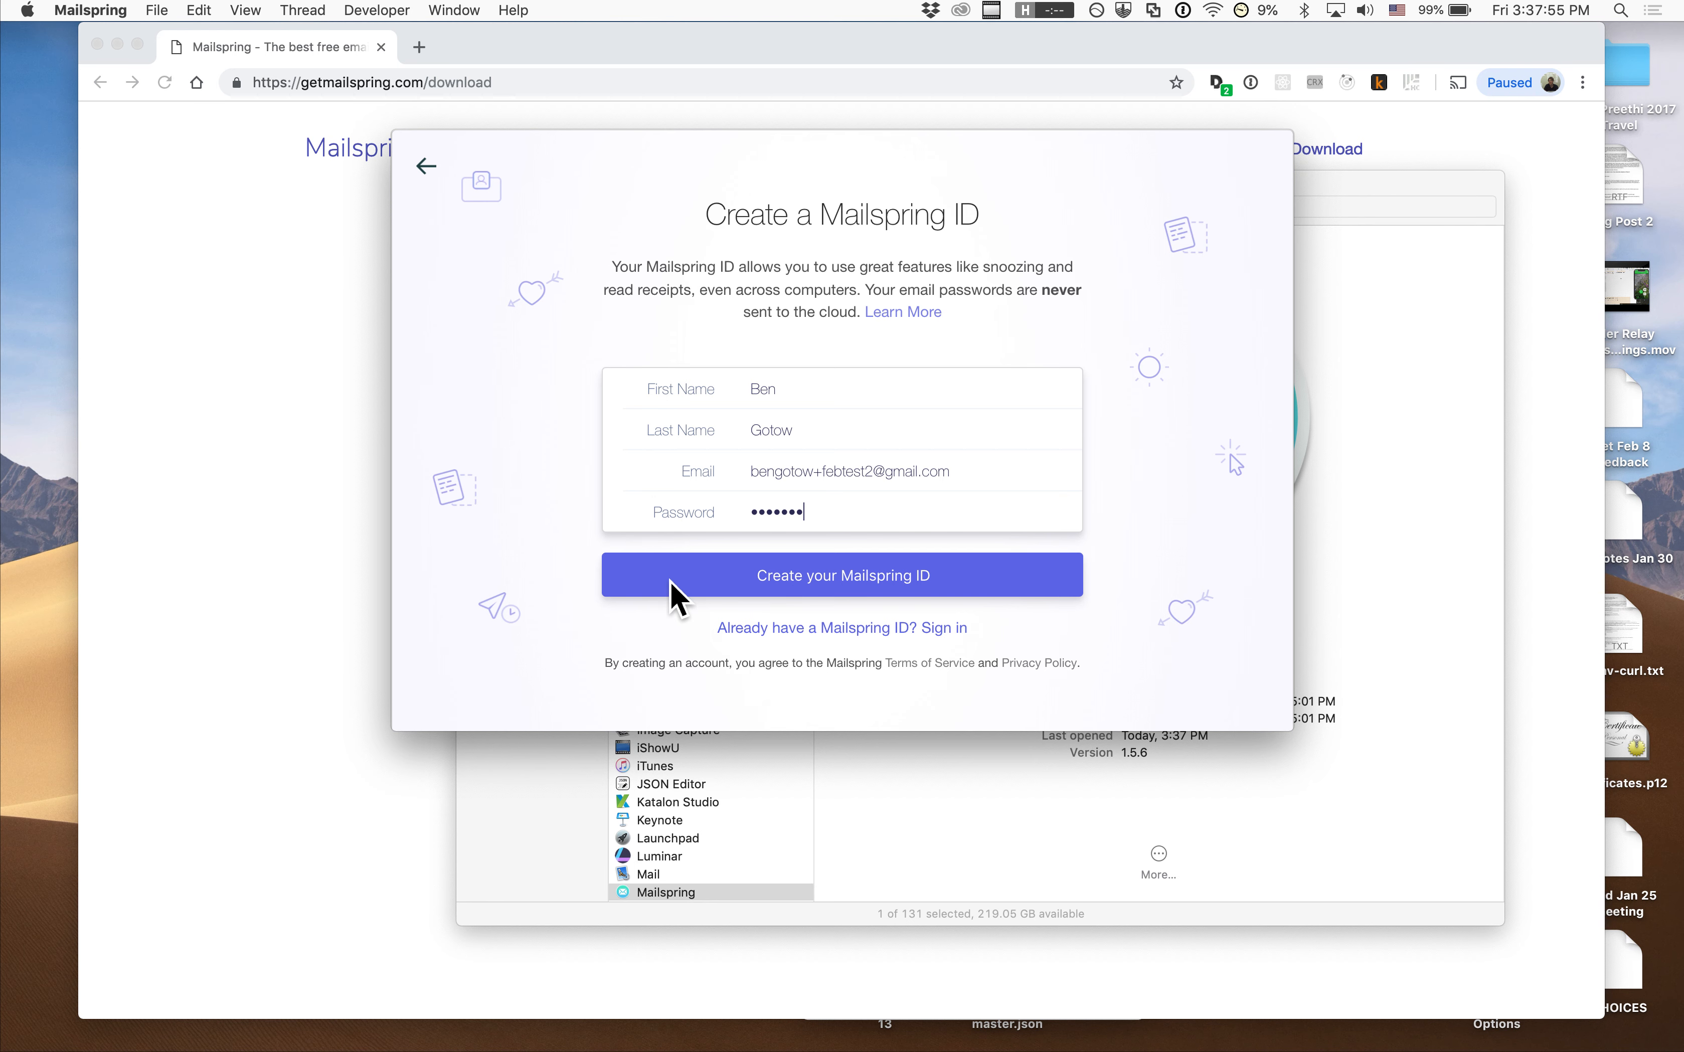
Create the Mailspring ID and pick Gmail or G Suite as the account to connect
{"action": "left_click", "coordinate": [652, 583]}
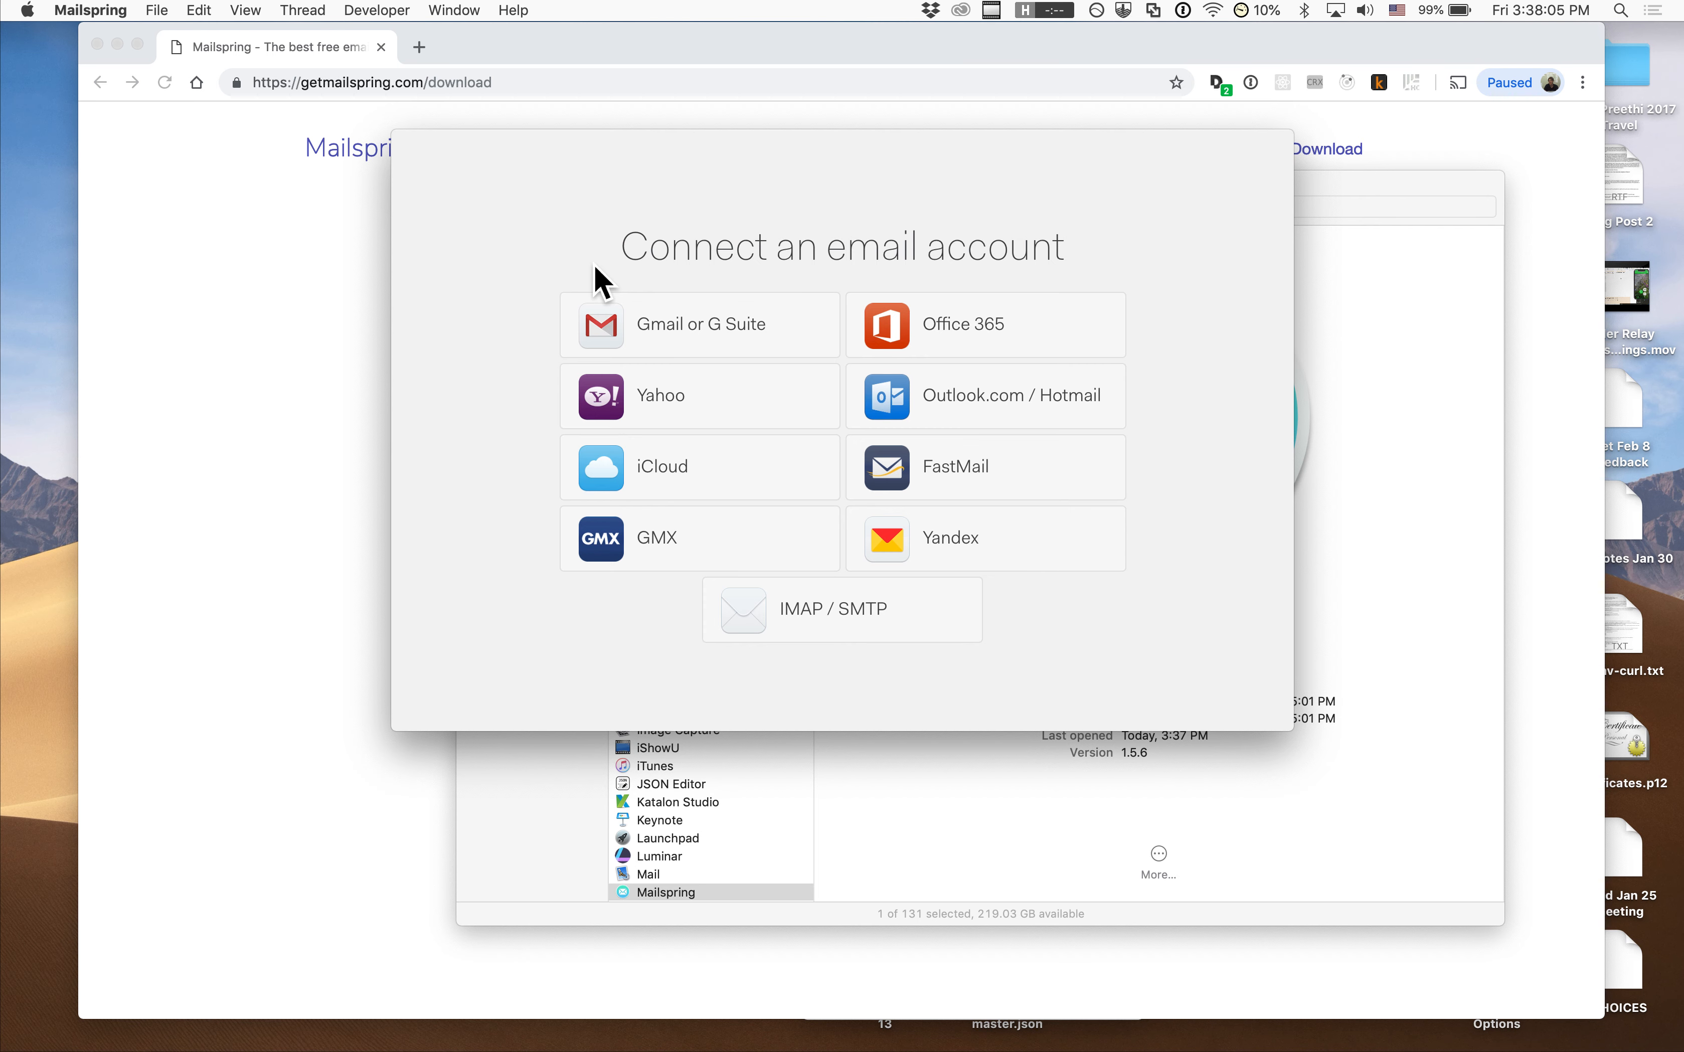
{"action": "left_click", "coordinate": [615, 341]}
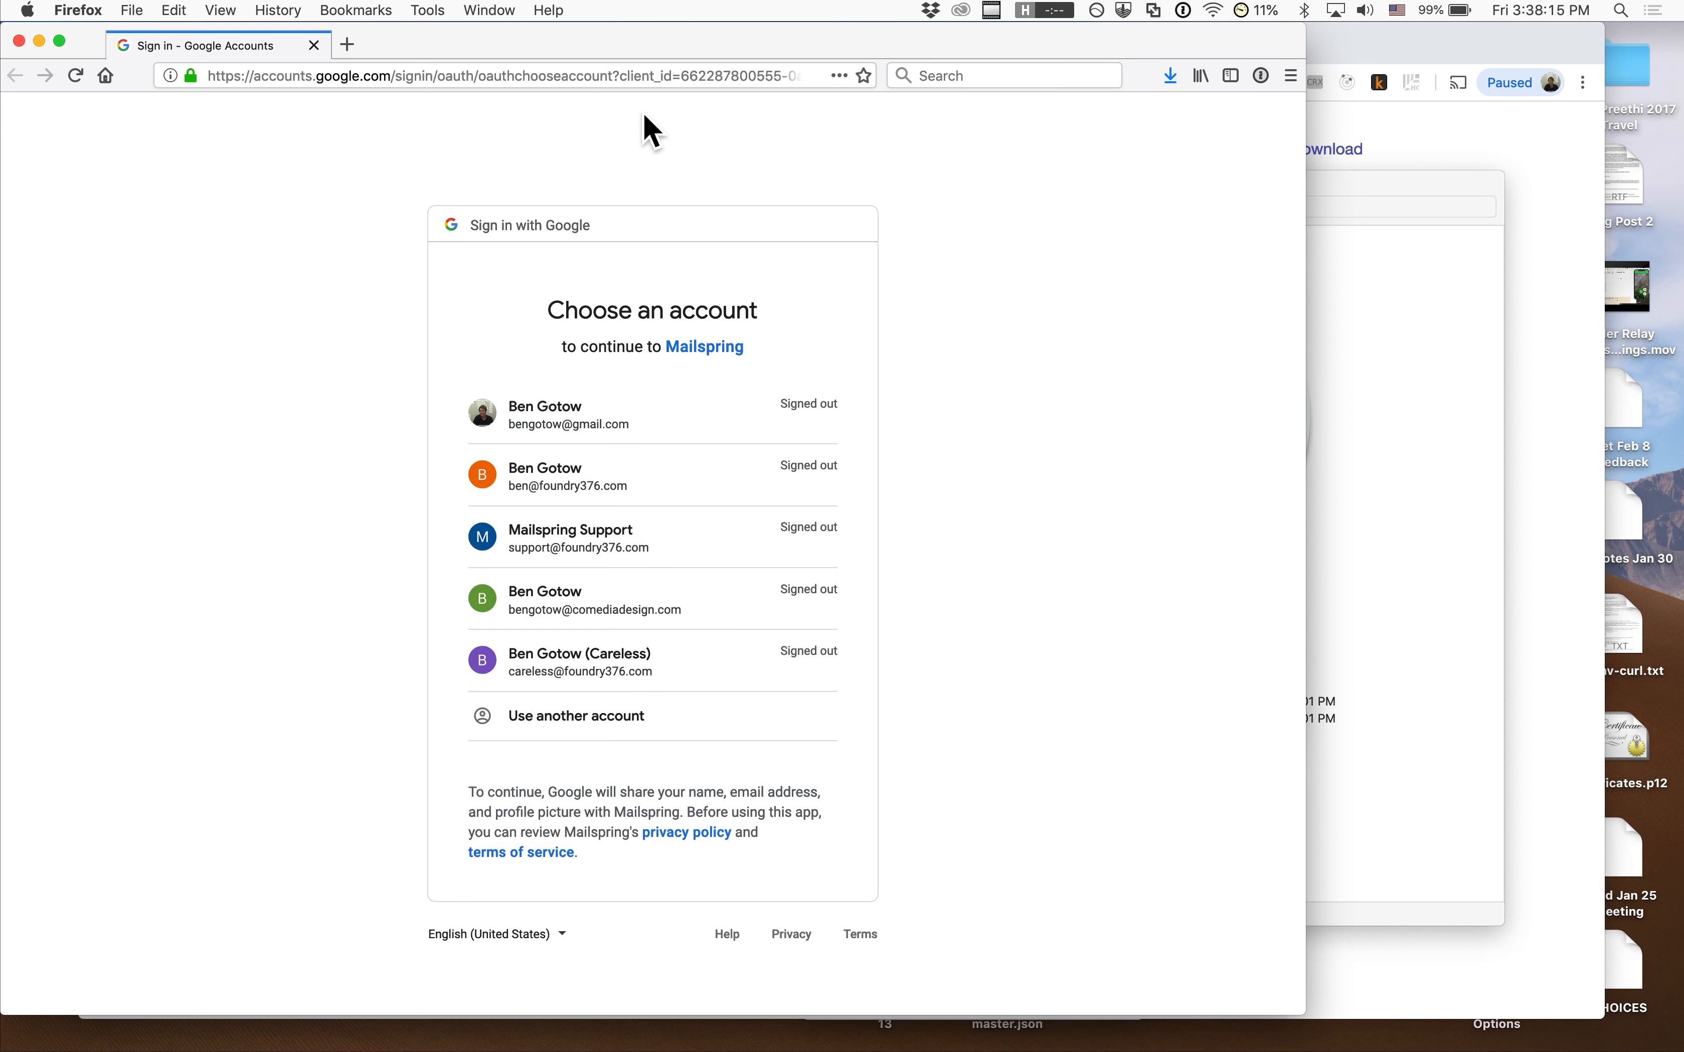
Inspect the local redirect address in the Google sign-in page's URL
{"action": "left_click_drag", "start_coordinate": [615, 76], "coordinate": [816, 94]}
{"action": "double_click", "coordinate": [485, 73]}
{"action": "left_click_drag", "start_coordinate": [519, 75], "coordinate": [748, 87]}
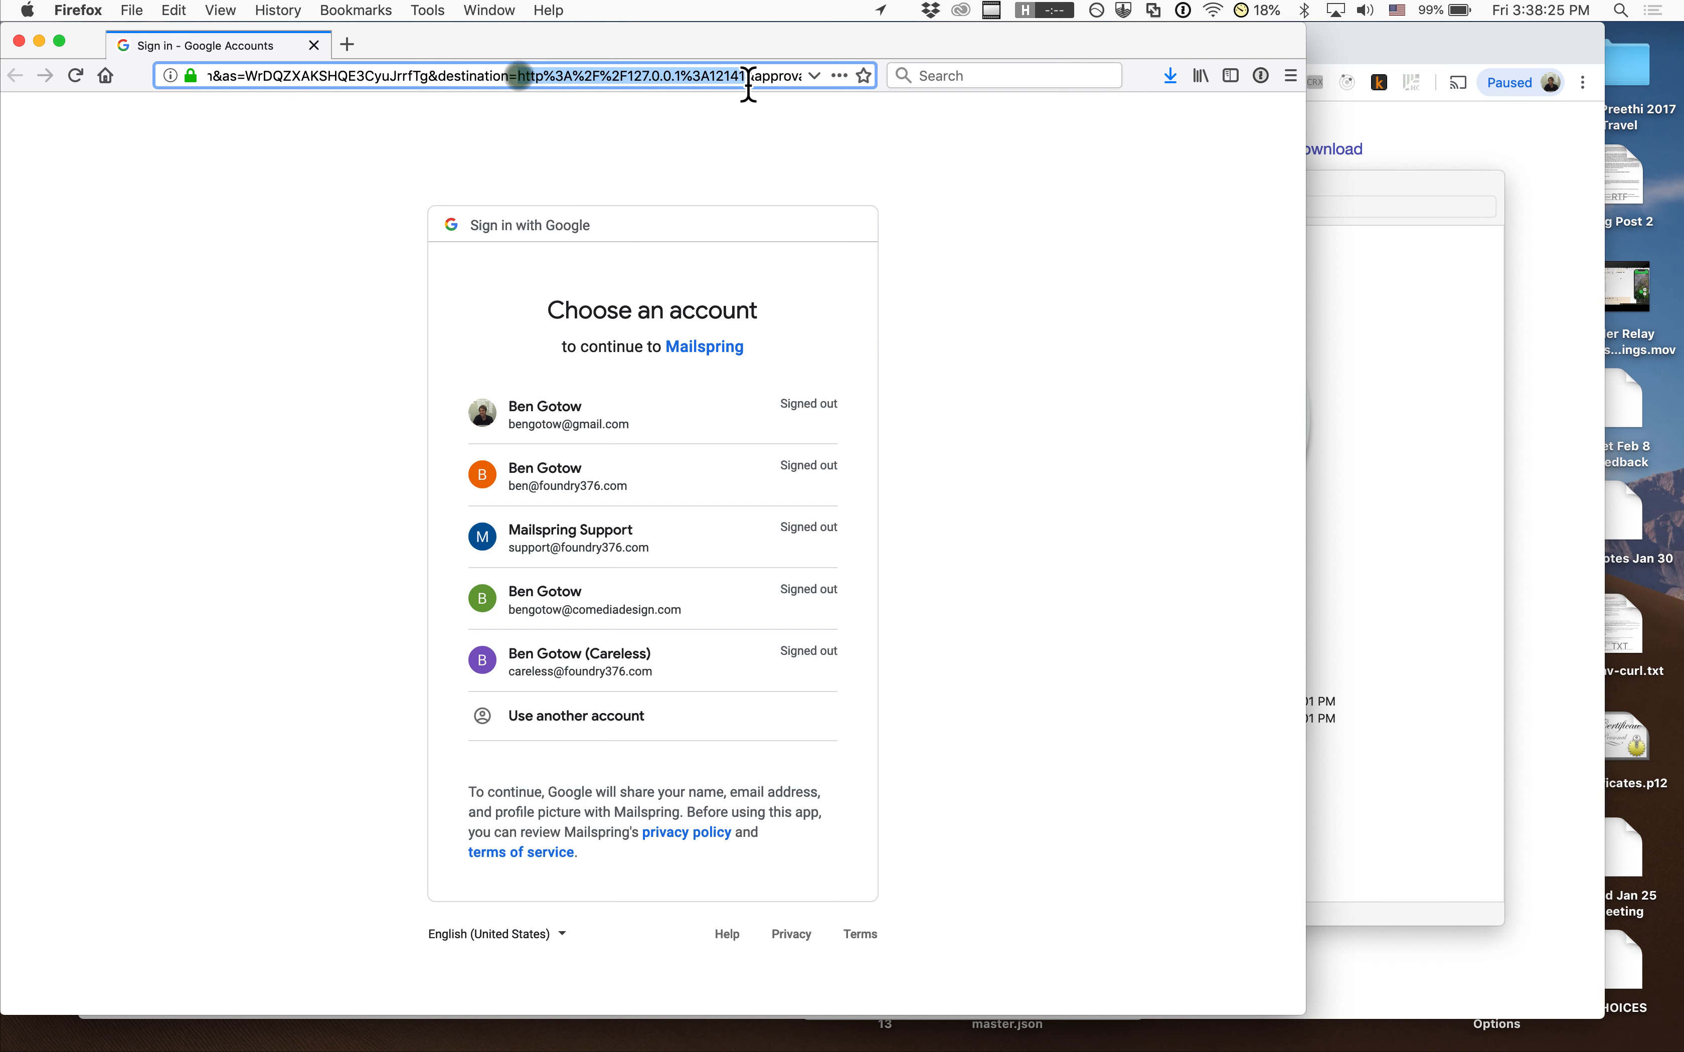
{"action": "left_click", "coordinate": [566, 159]}
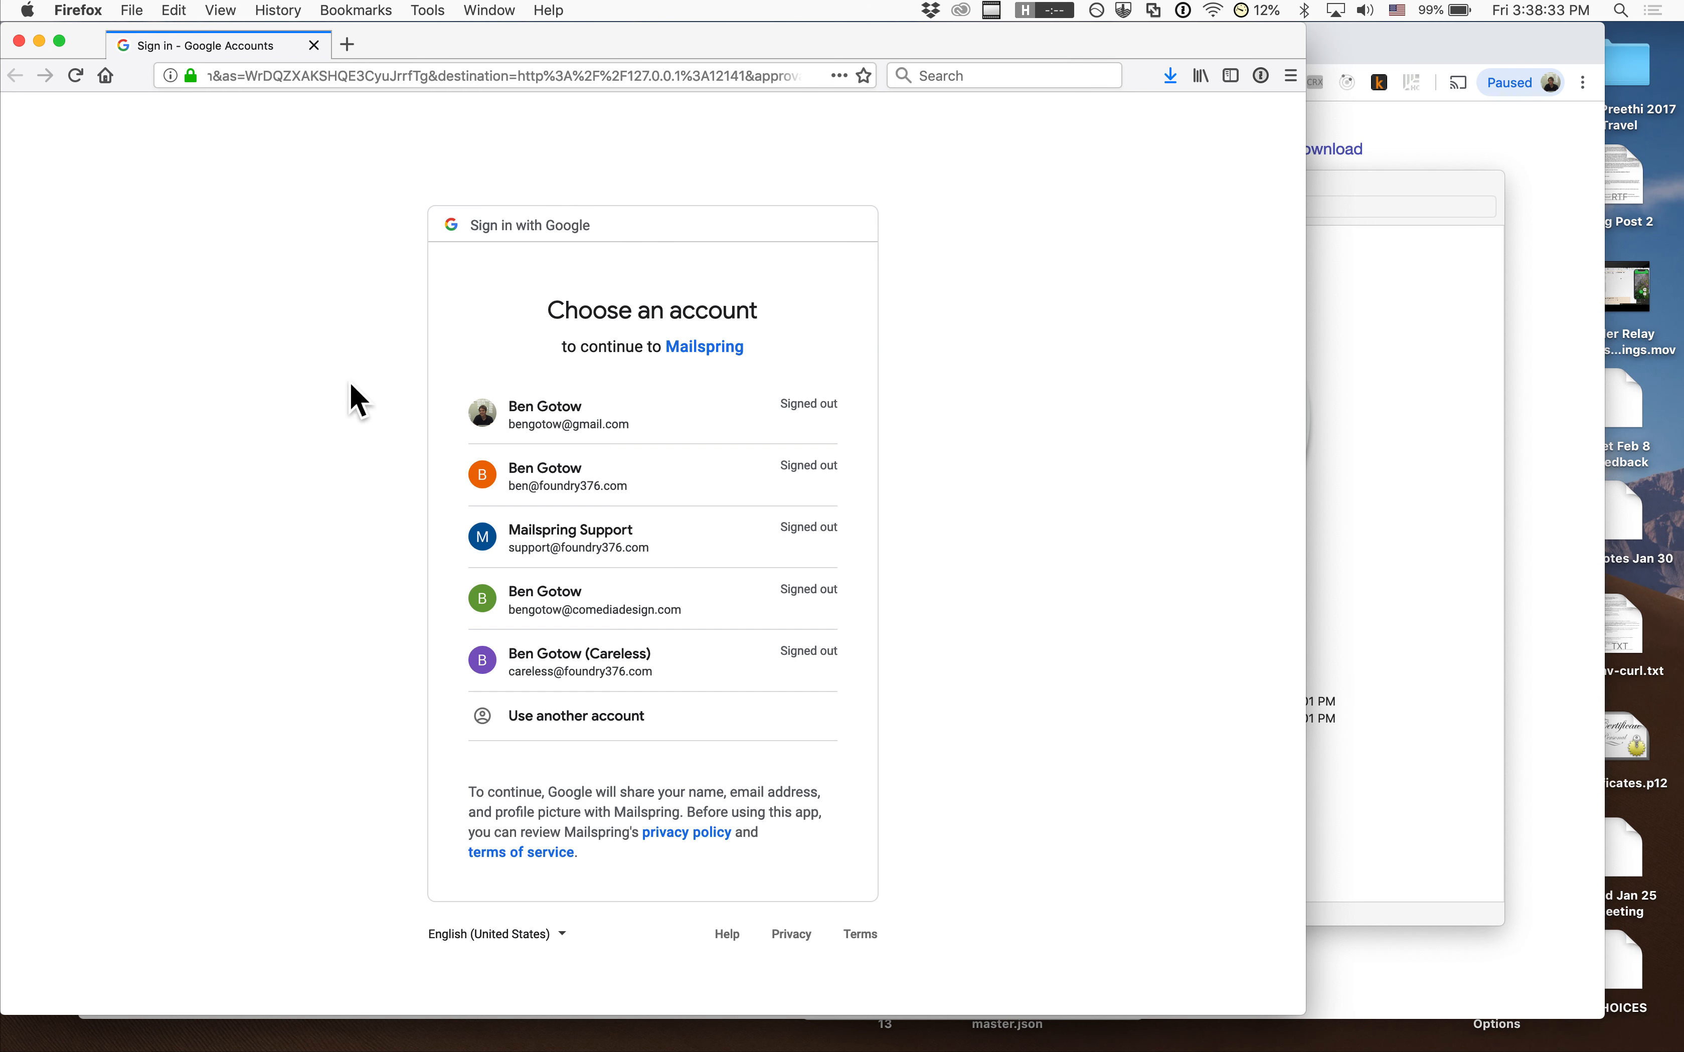
Choose the second Google account, paste its password from 1Password, and submit
{"action": "left_click", "coordinate": [503, 457]}
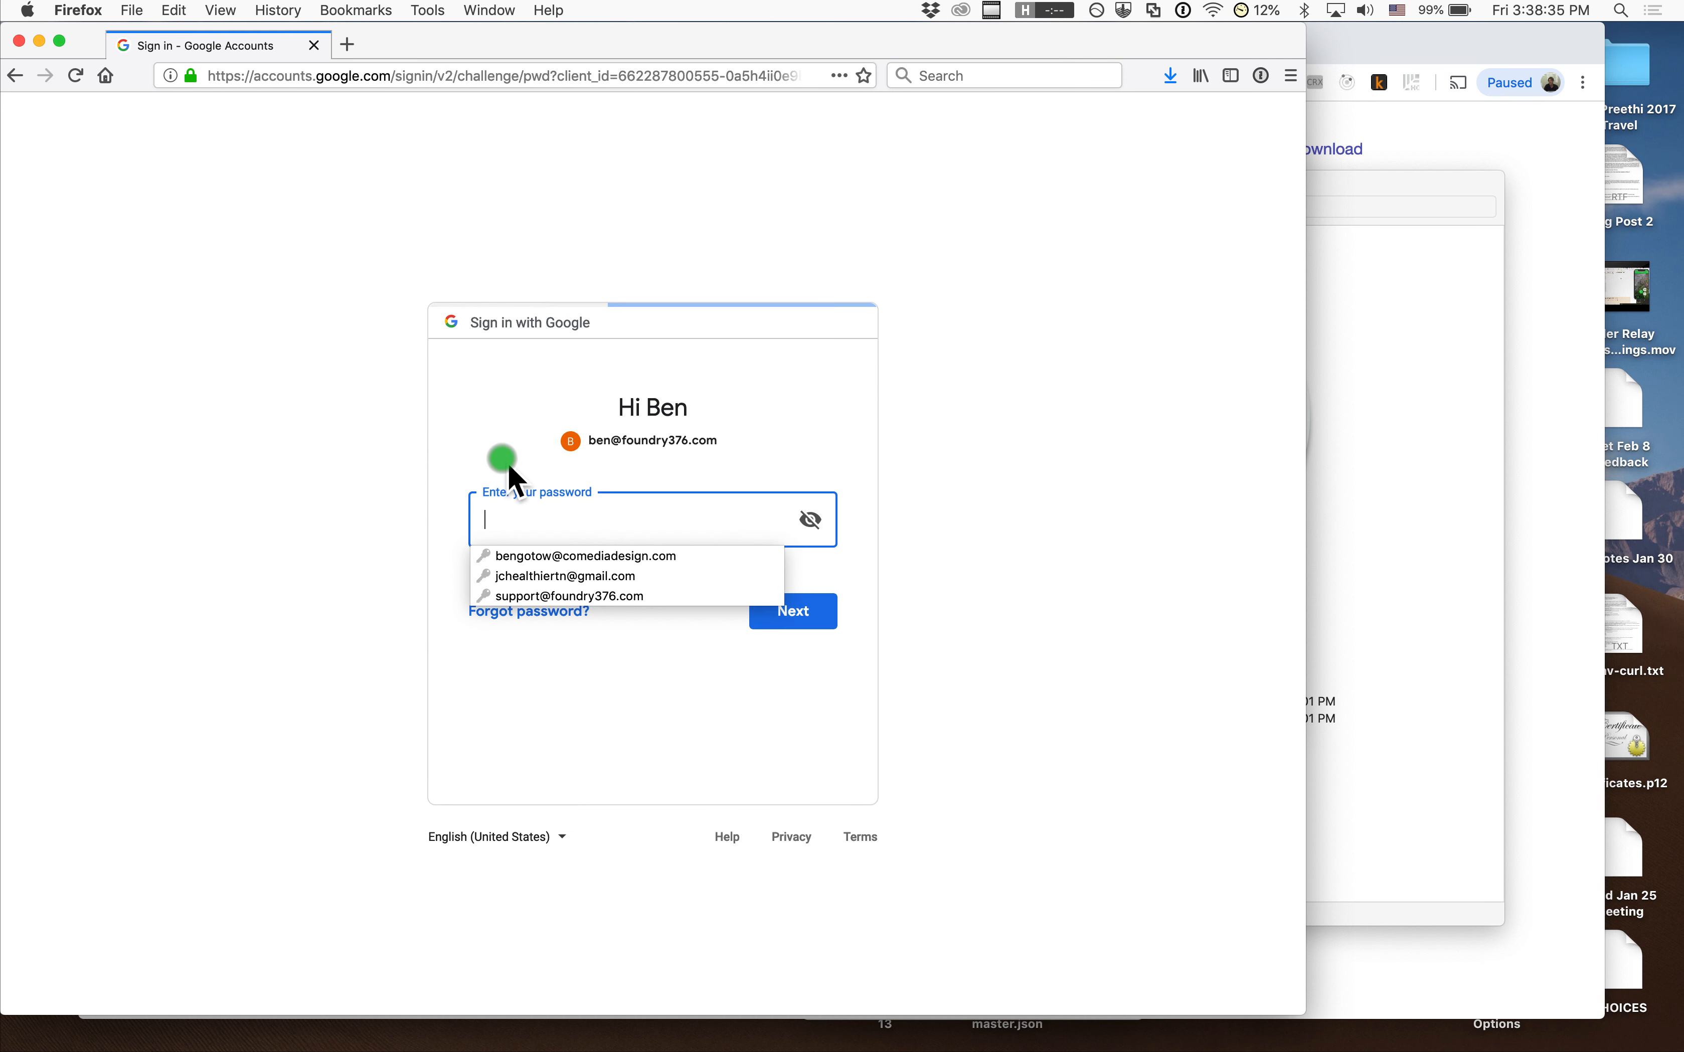
{"action": "left_click", "coordinate": [1149, 214]}
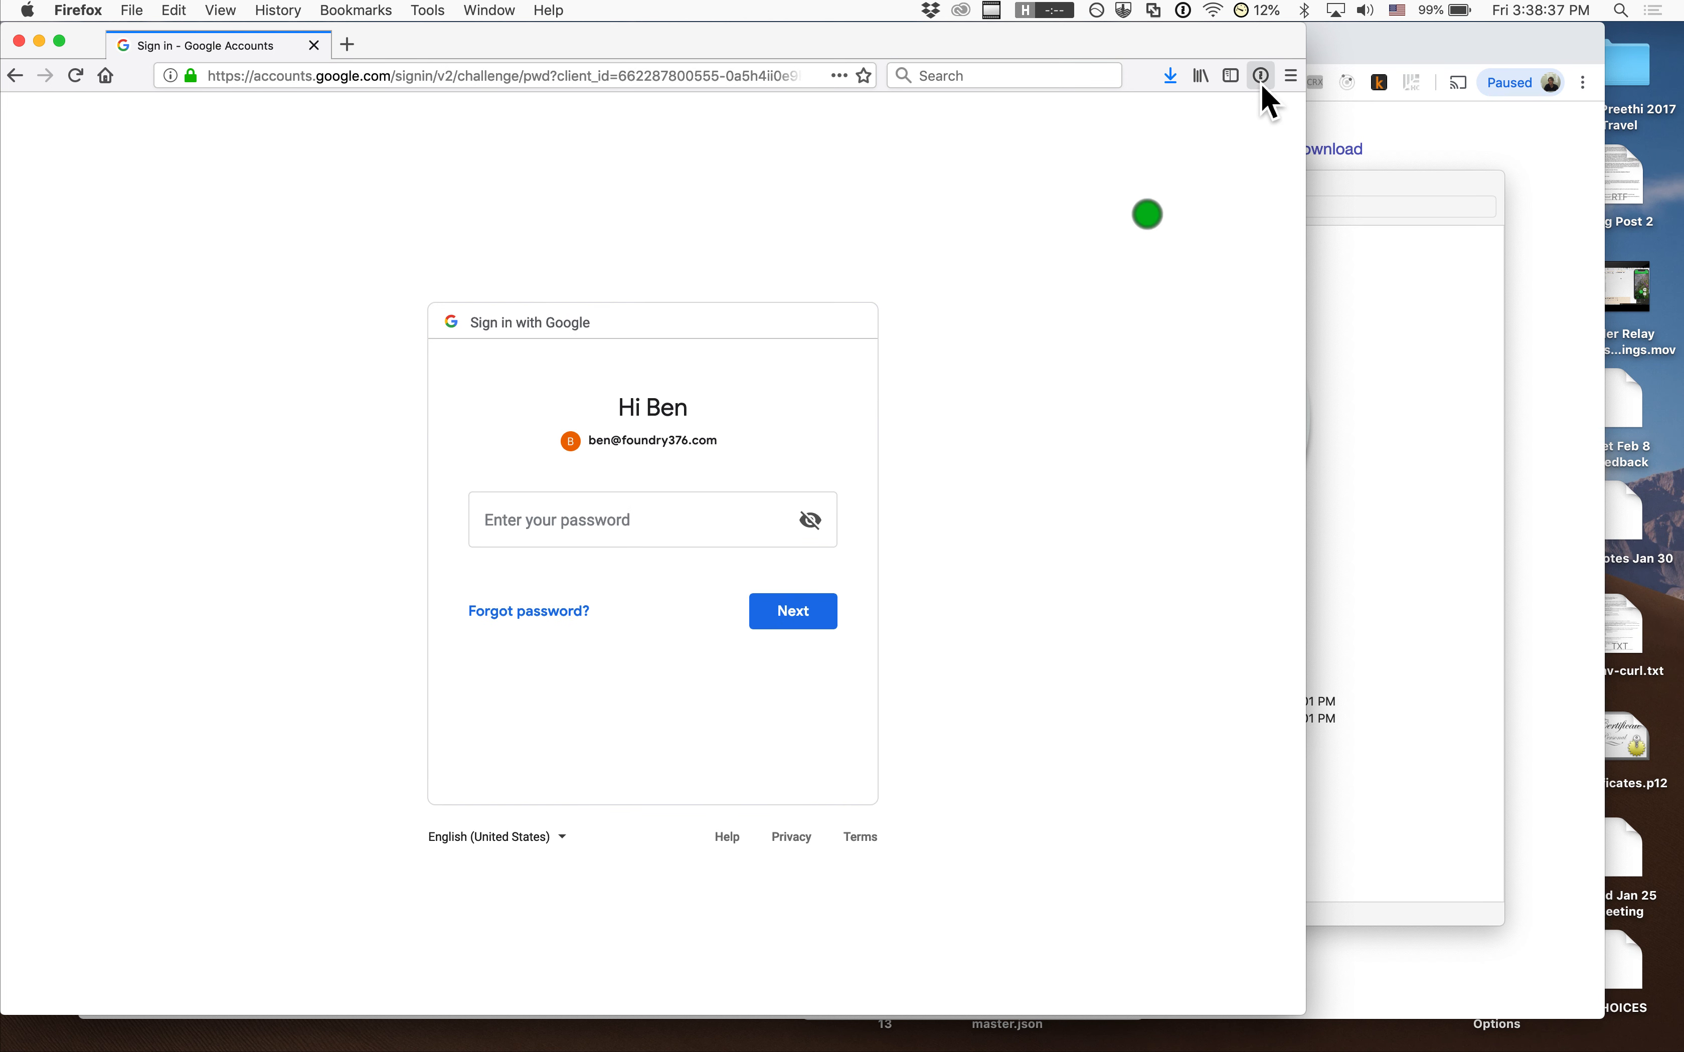
{"action": "left_click", "coordinate": [676, 532]}
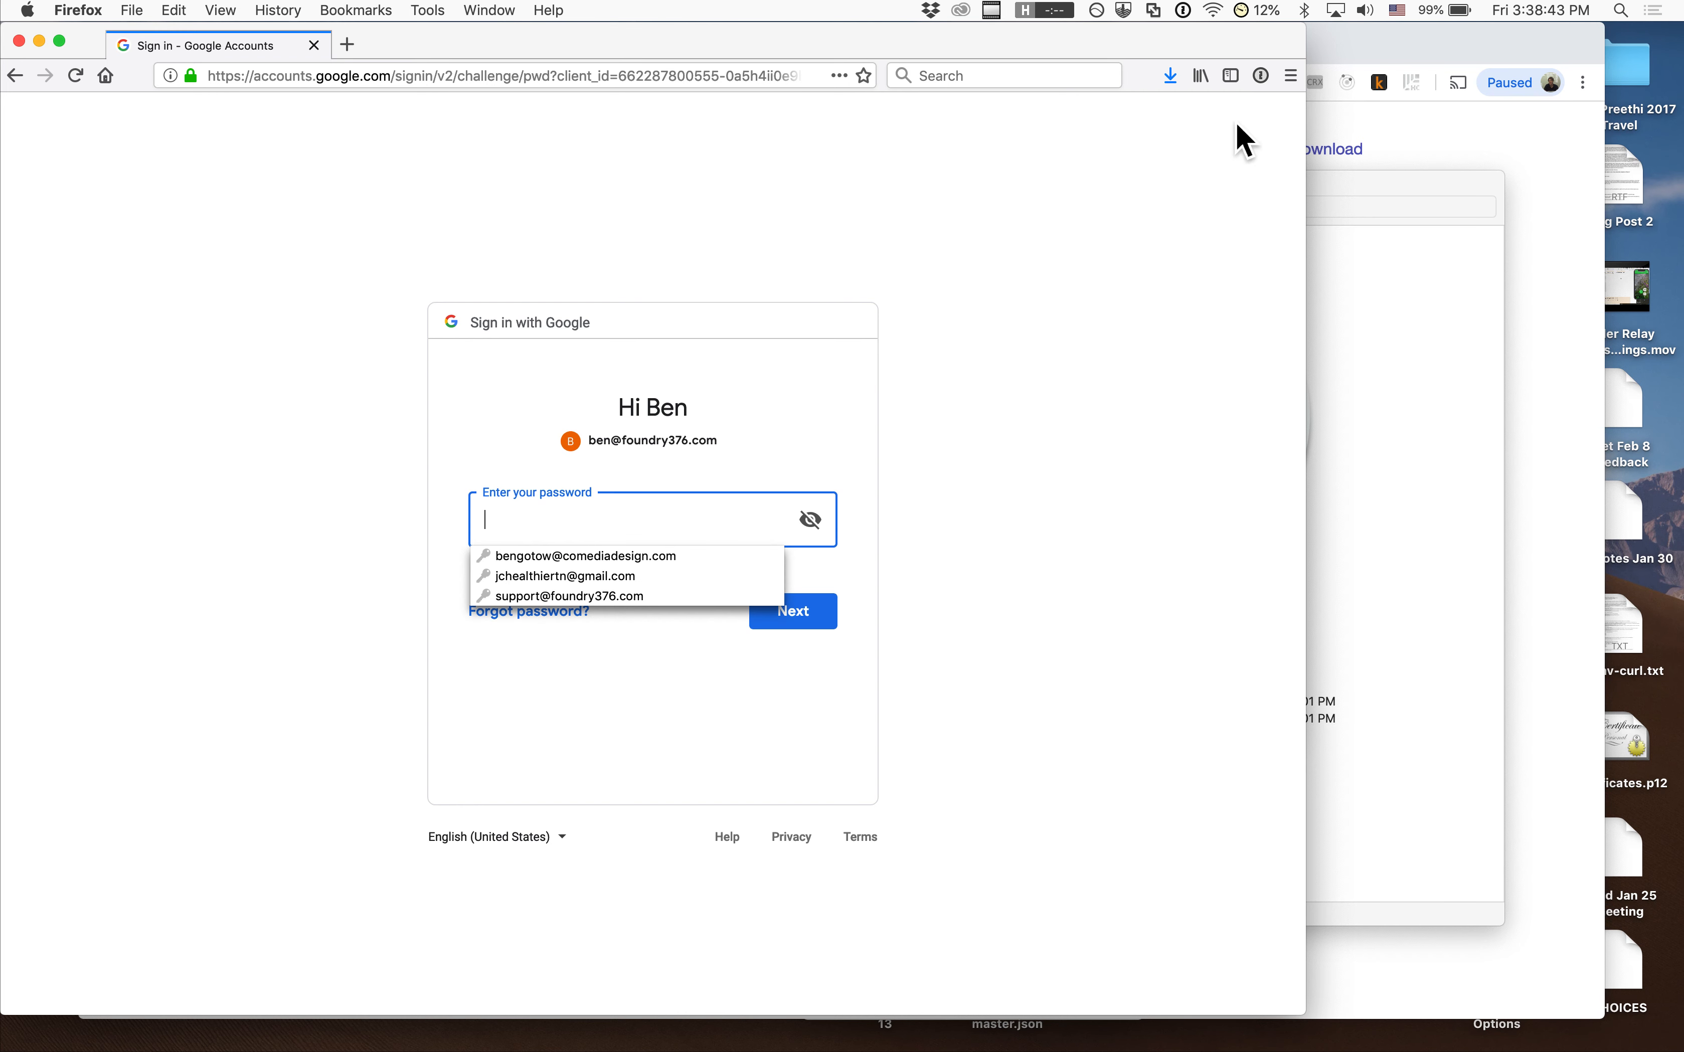
{"action": "left_click", "coordinate": [1262, 77]}
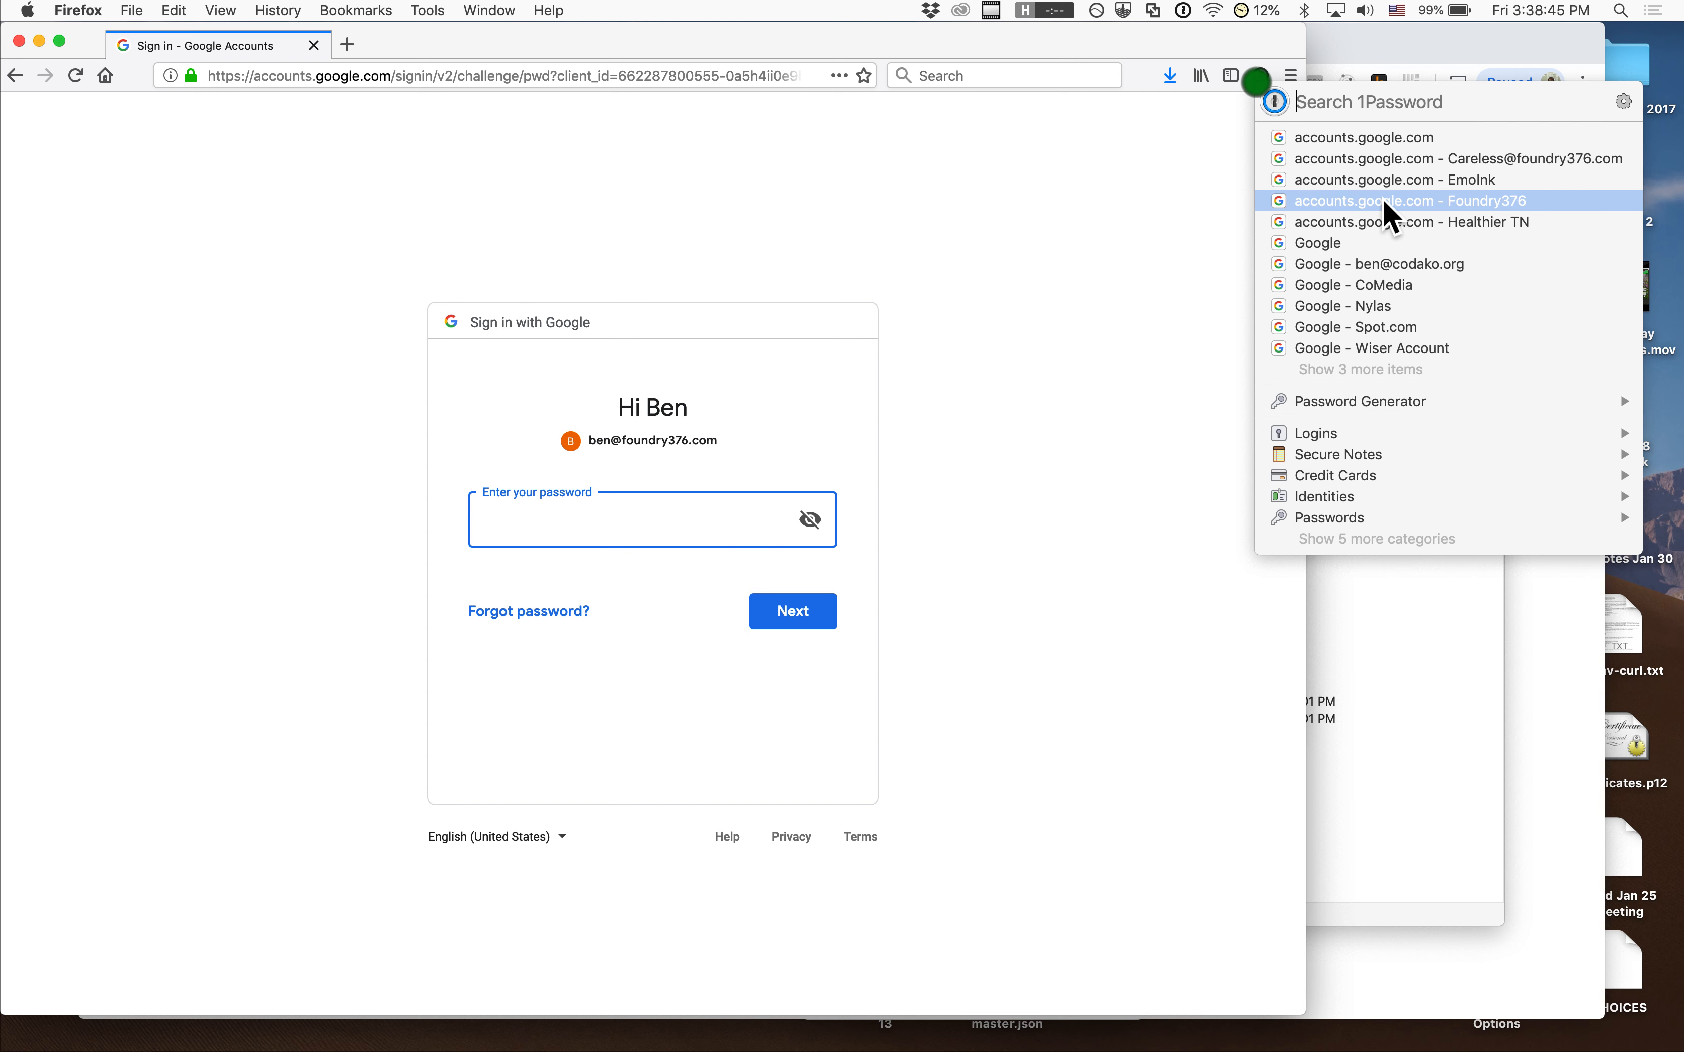
{"action": "mouse_move", "coordinate": [1383, 198]}
{"action": "left_click", "coordinate": [1056, 182]}
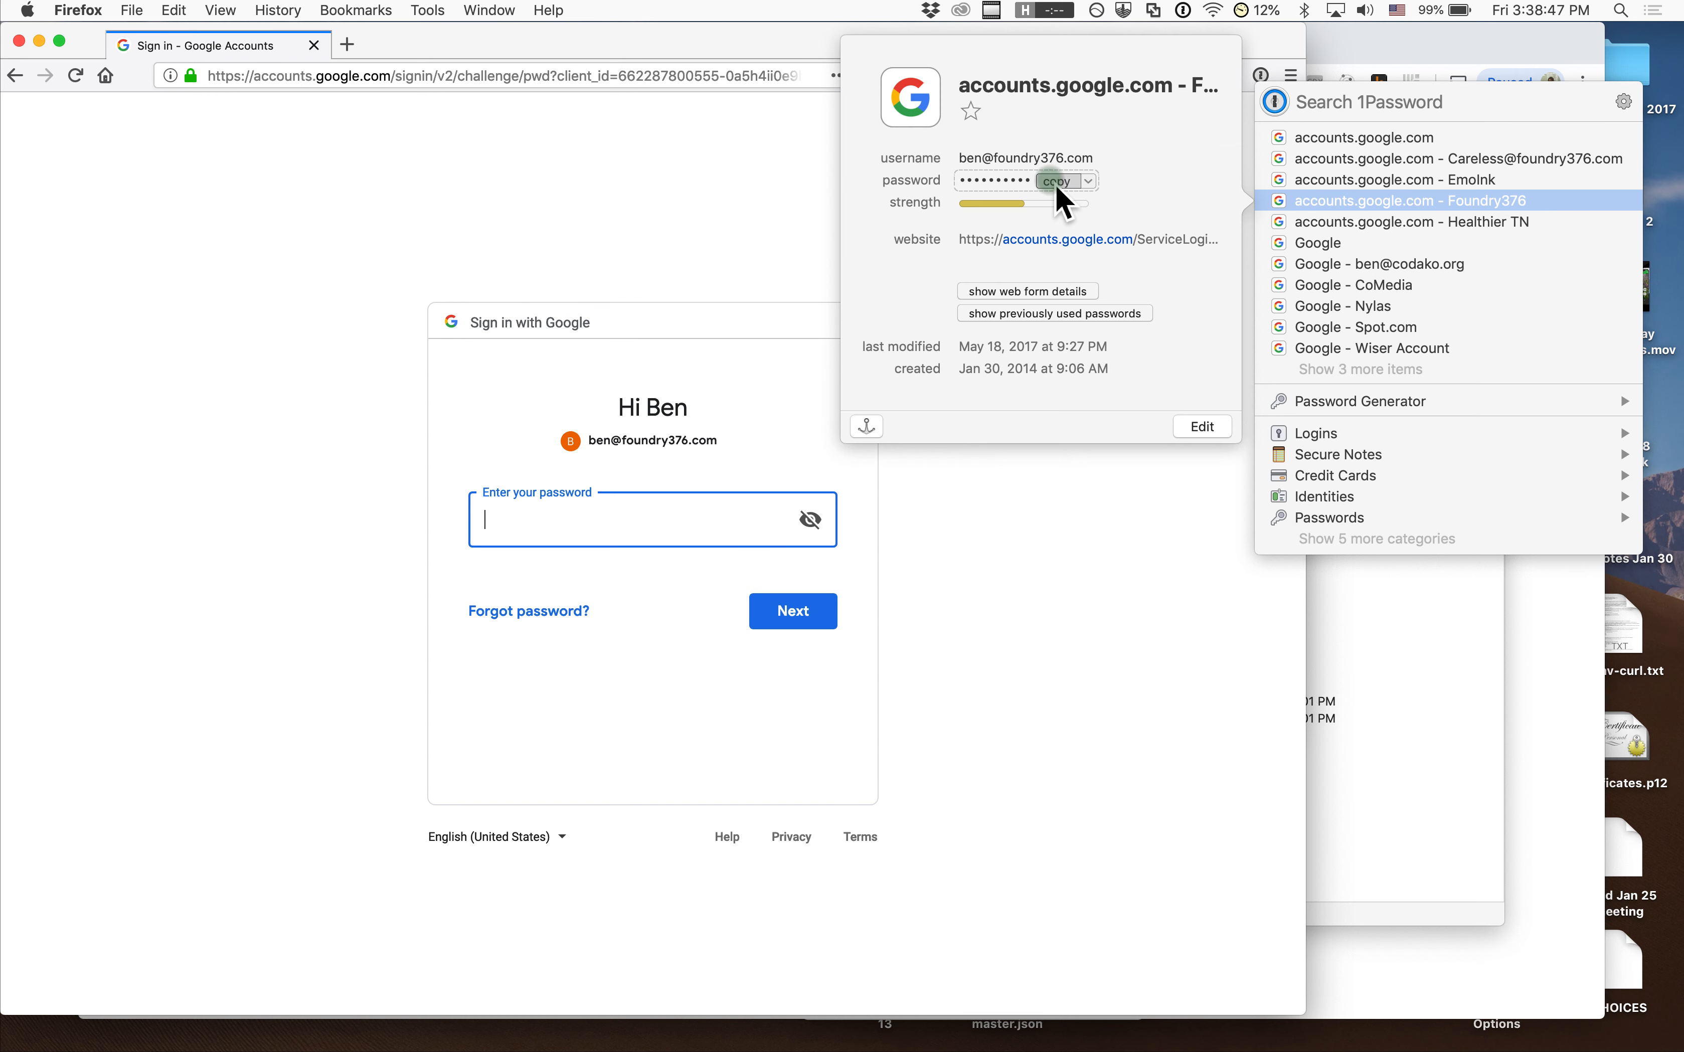
{"action": "left_click", "coordinate": [1064, 408]}
{"action": "left_click", "coordinate": [594, 536]}
{"action": "key", "text": "super+v"}
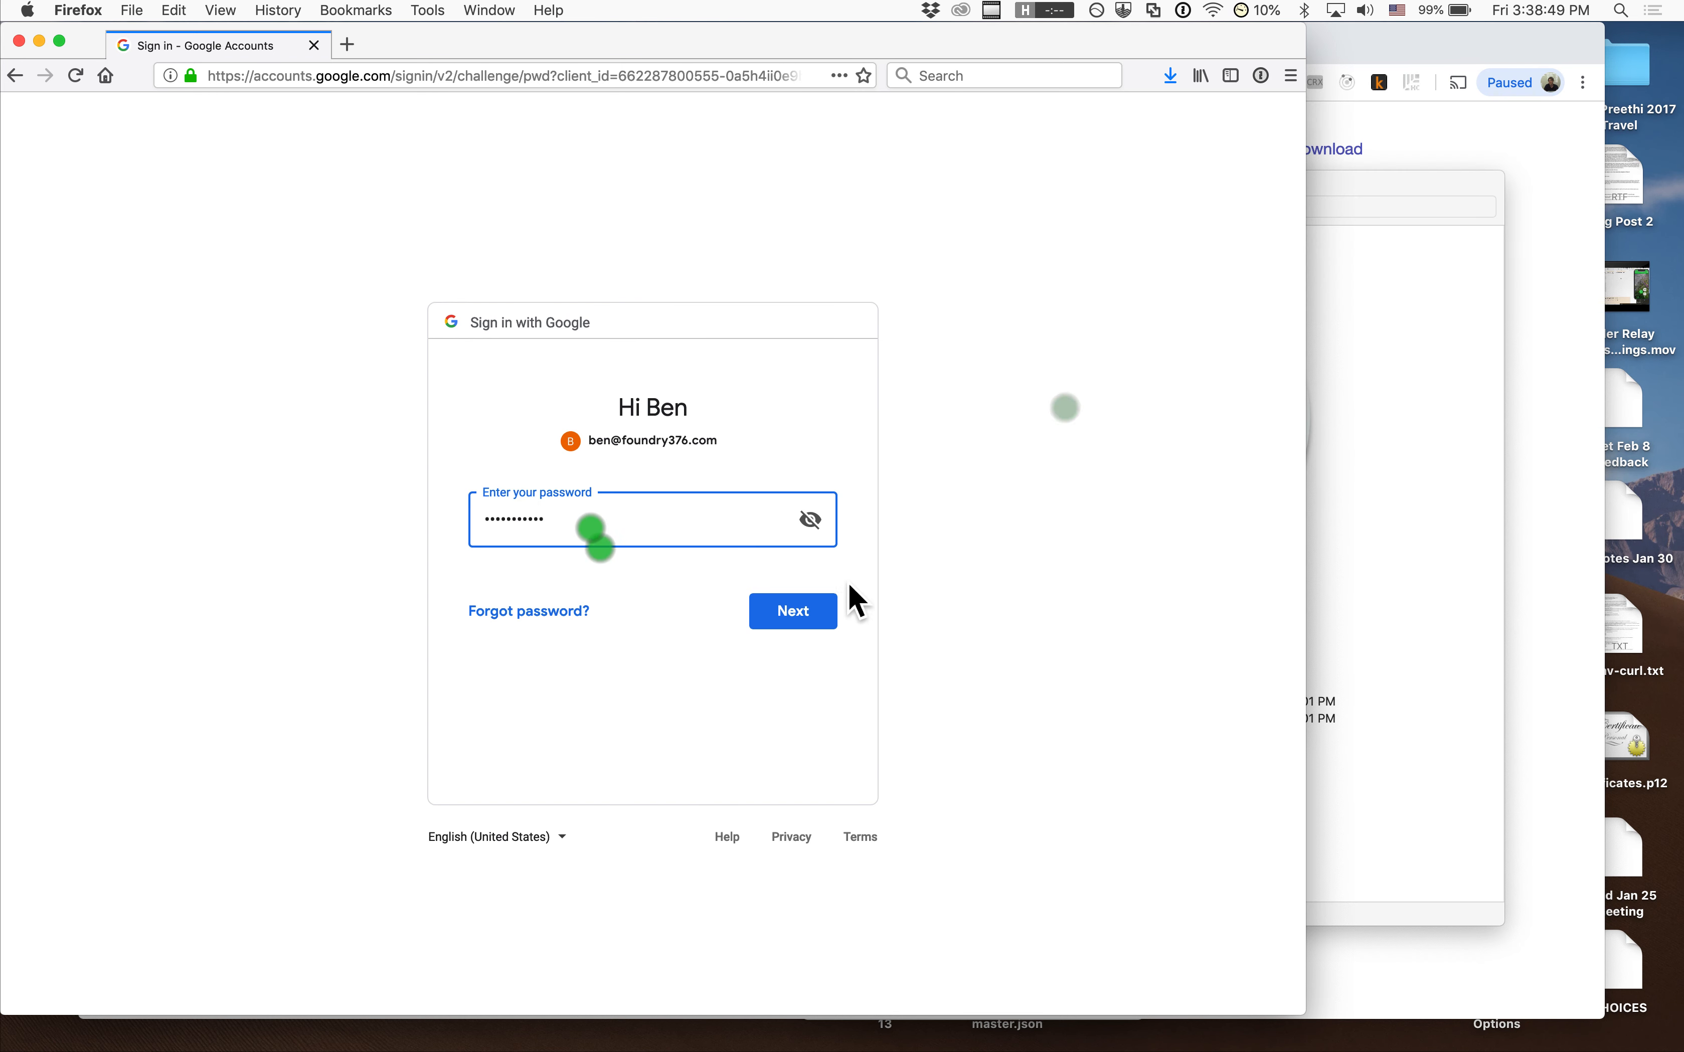
{"action": "left_click", "coordinate": [804, 613]}
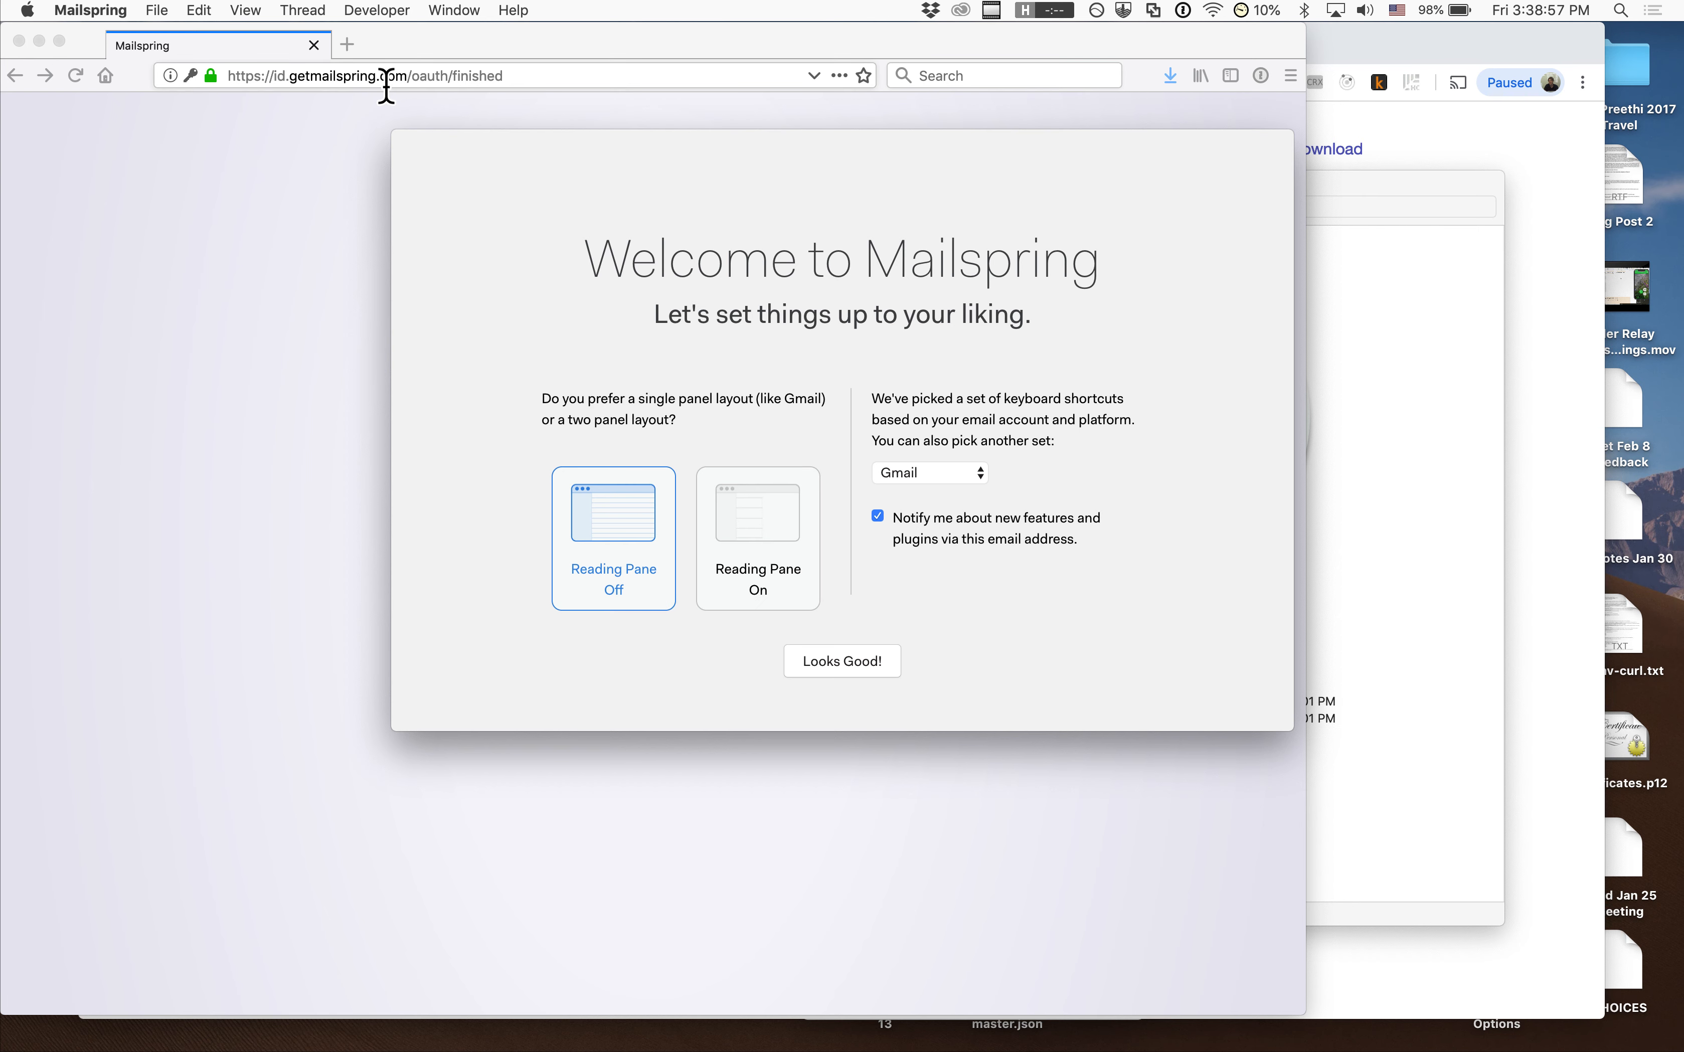
Check the oauth/finished address on the completed sign-in page
{"action": "left_click", "coordinate": [305, 167]}
{"action": "left_click_drag", "start_coordinate": [407, 76], "coordinate": [422, 117]}
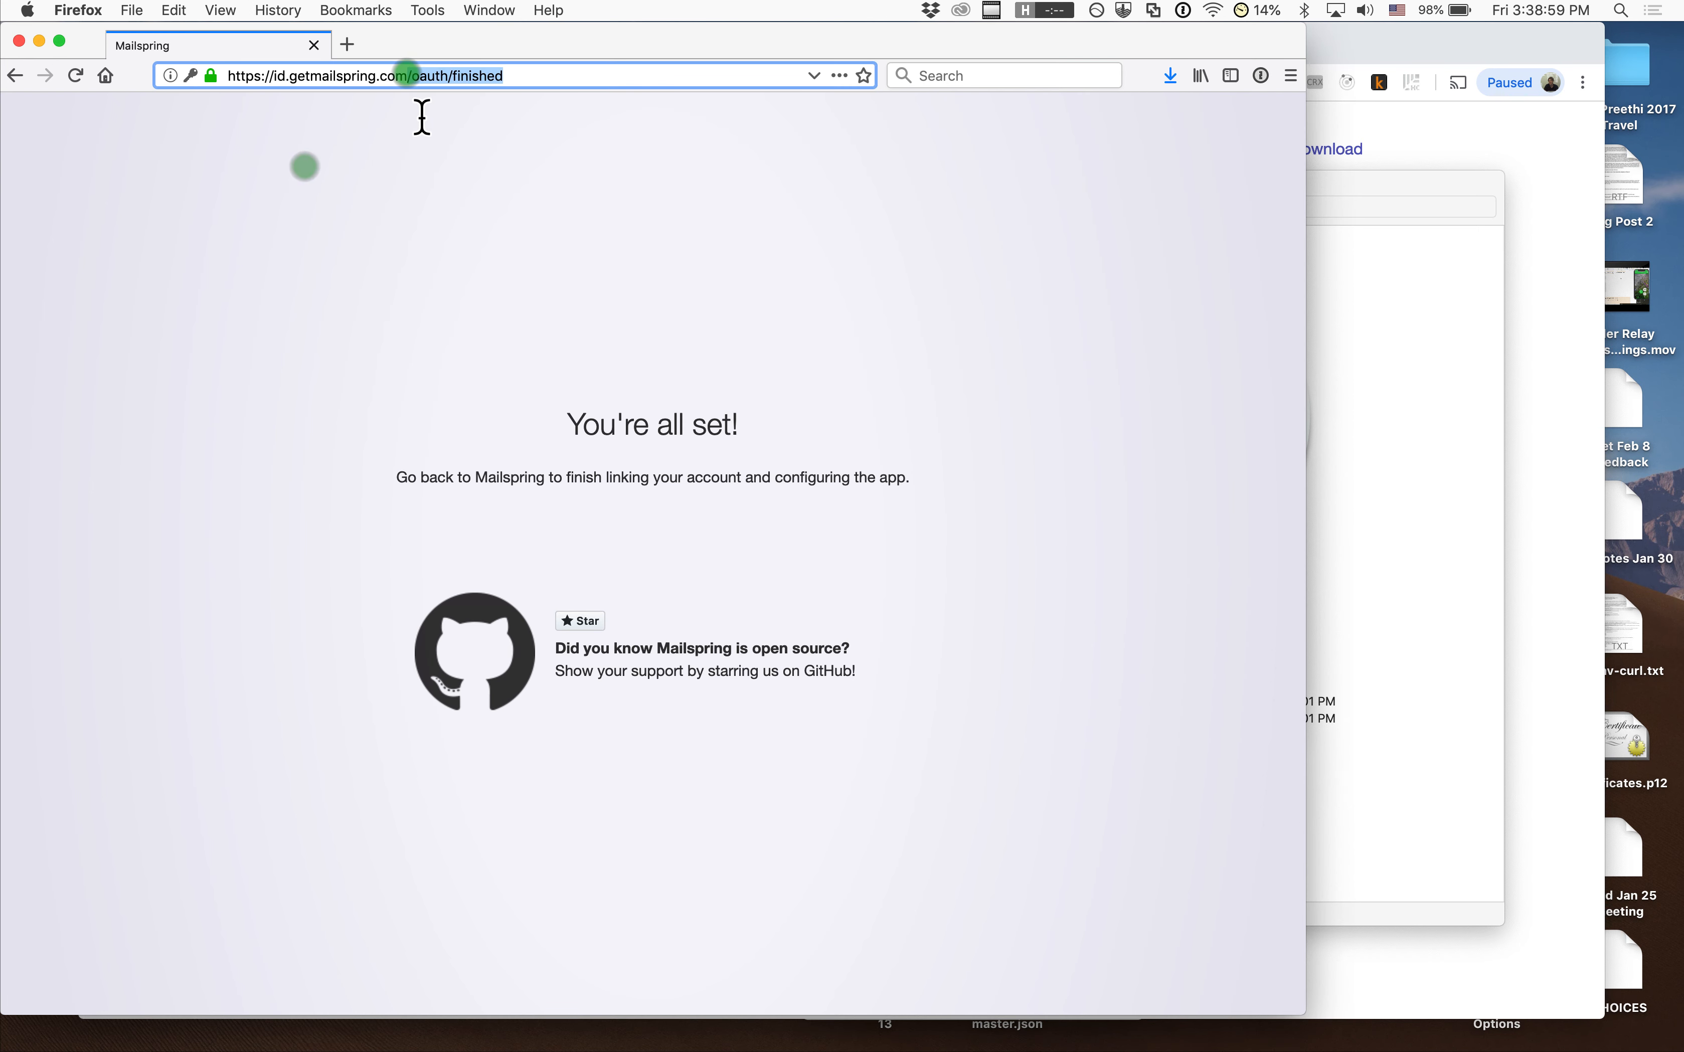
{"action": "left_click", "coordinate": [469, 282]}
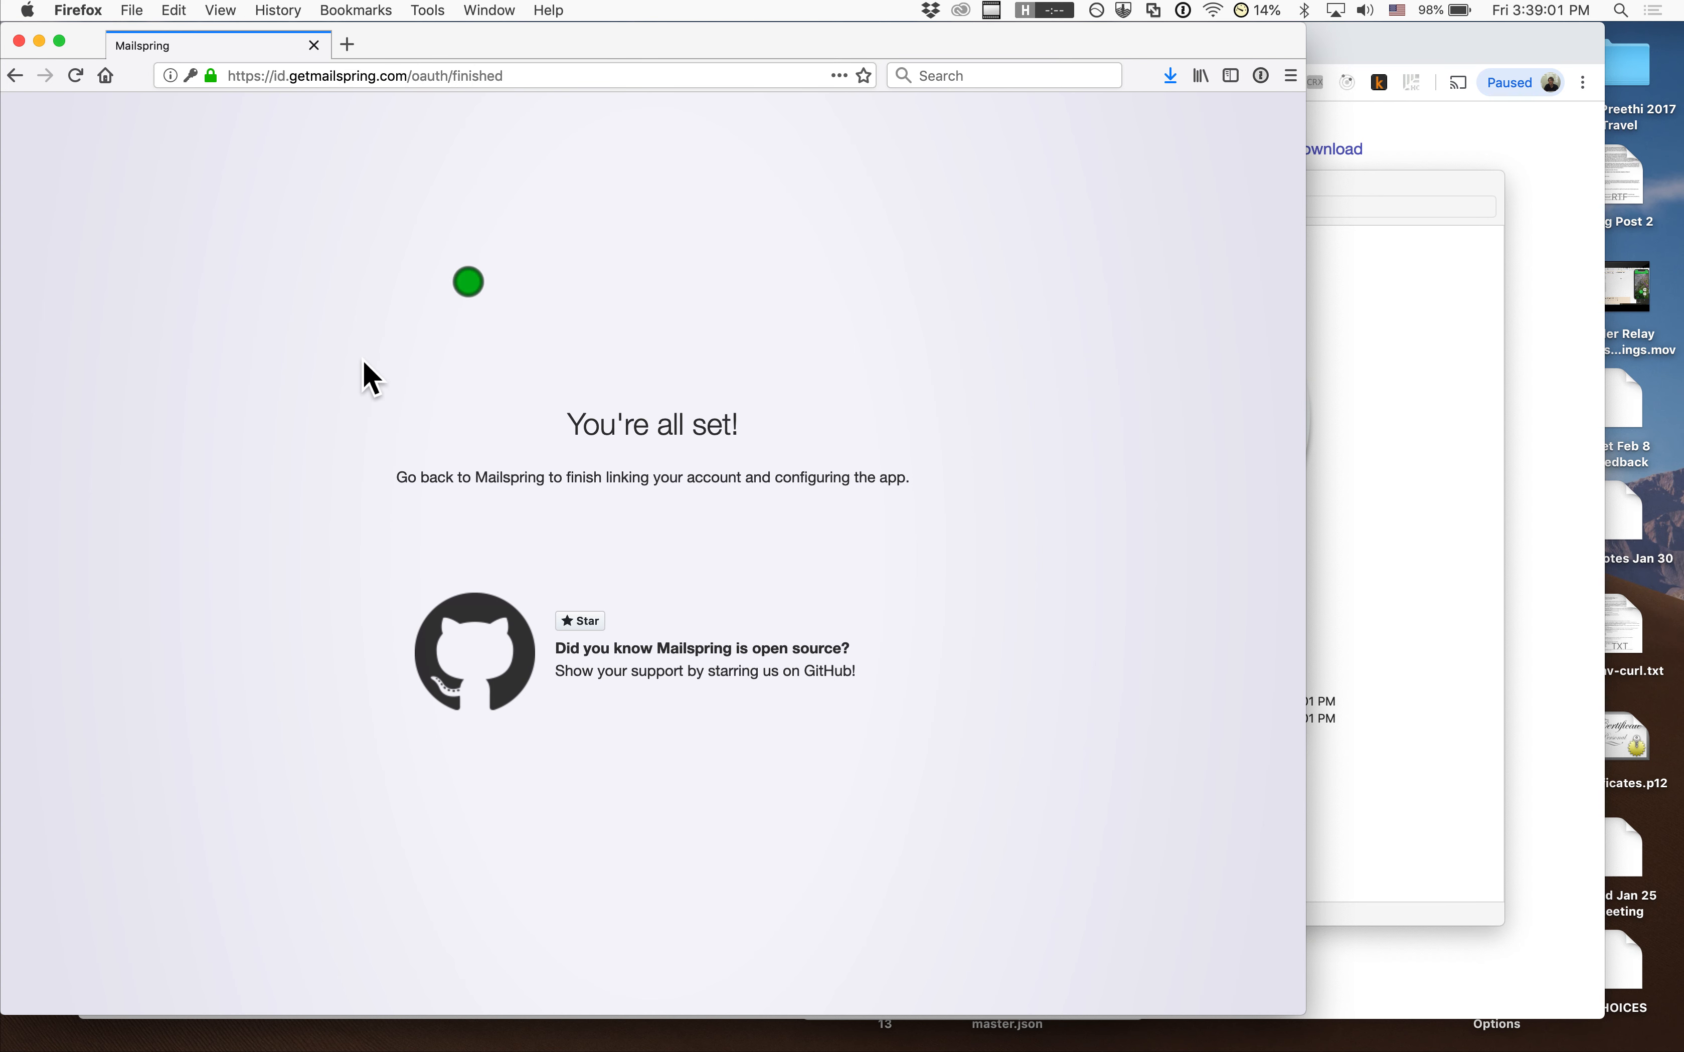
{"action": "left_click", "coordinate": [414, 428]}
Back in Mailspring, choose the Reading Pane On layout and finish setup
{"action": "key", "text": "super+Tab"}
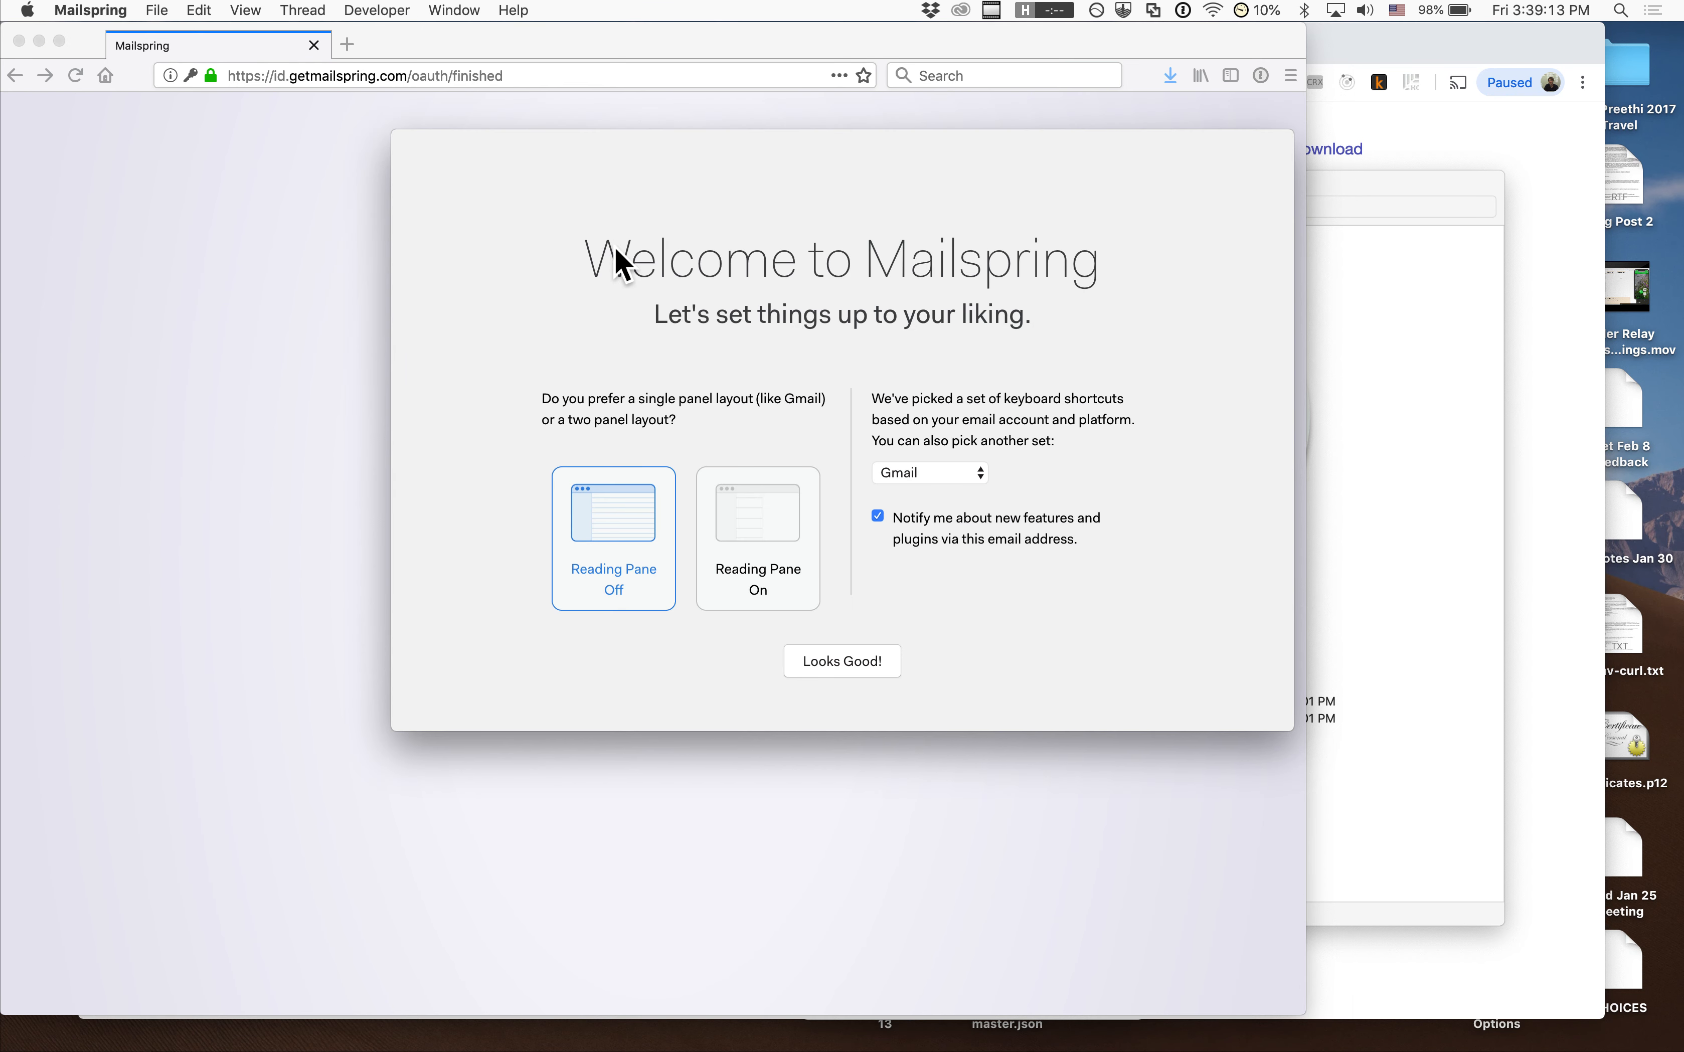
{"action": "left_click", "coordinate": [752, 551]}
{"action": "left_click", "coordinate": [846, 662]}
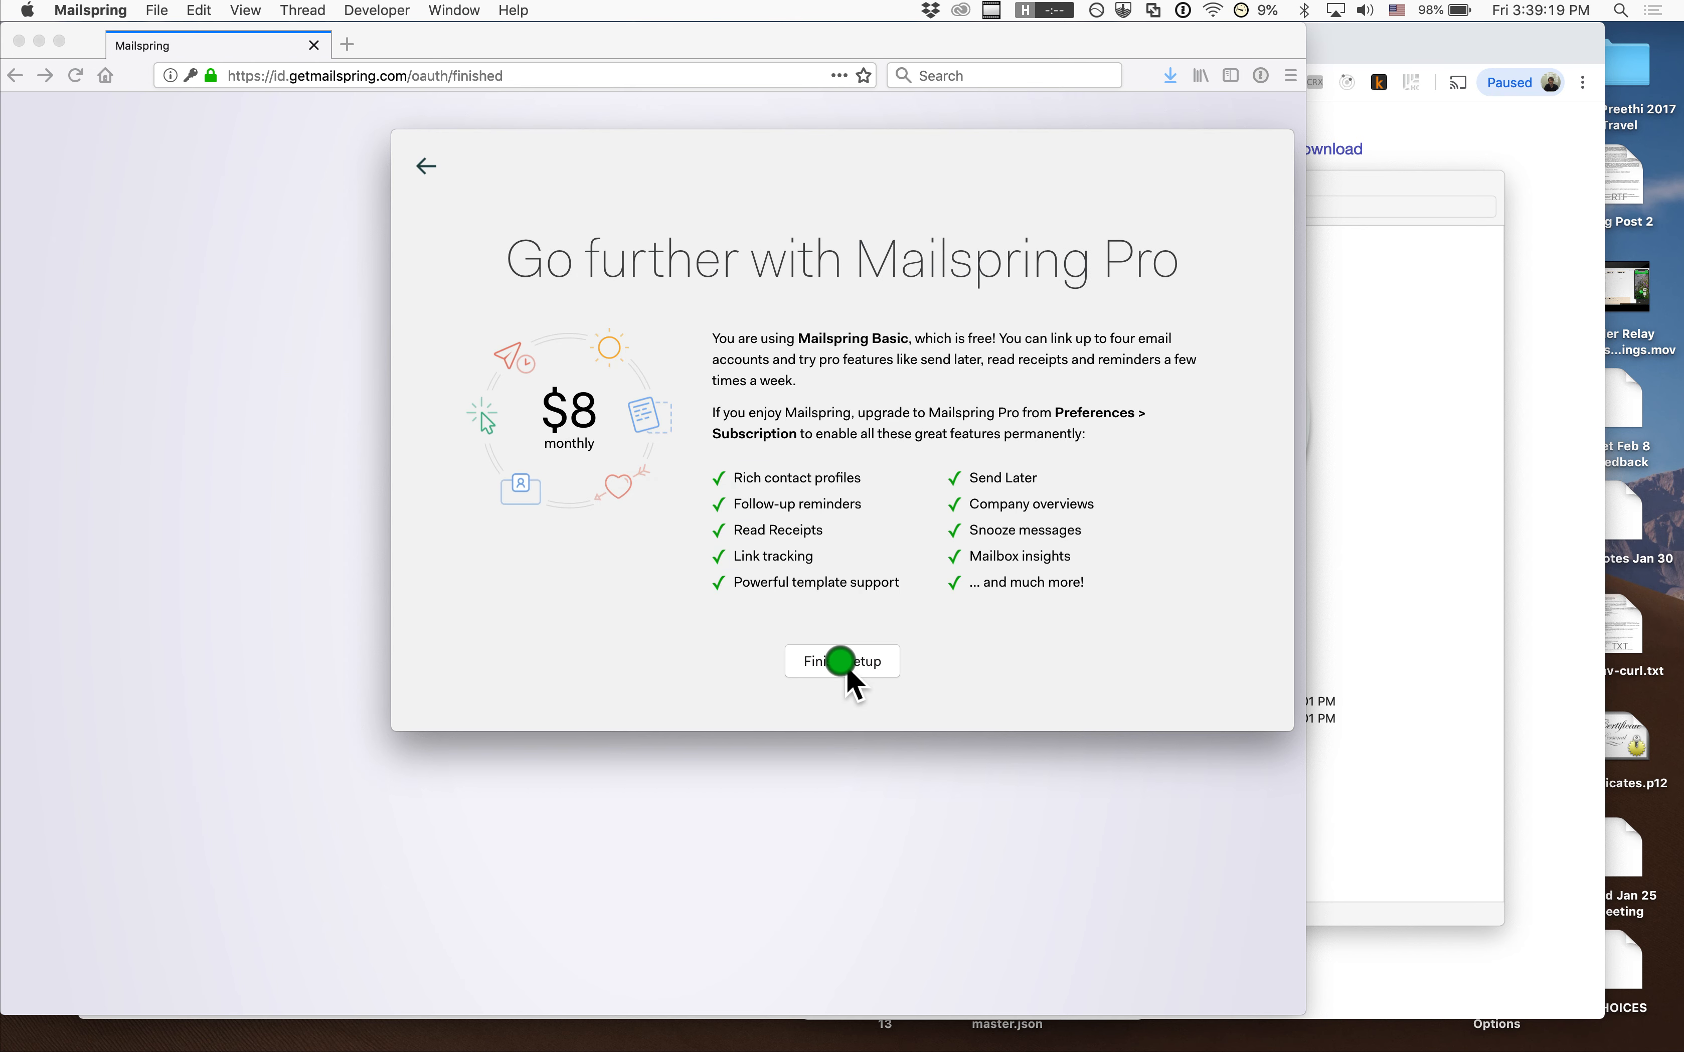
{"action": "left_click", "coordinate": [846, 665]}
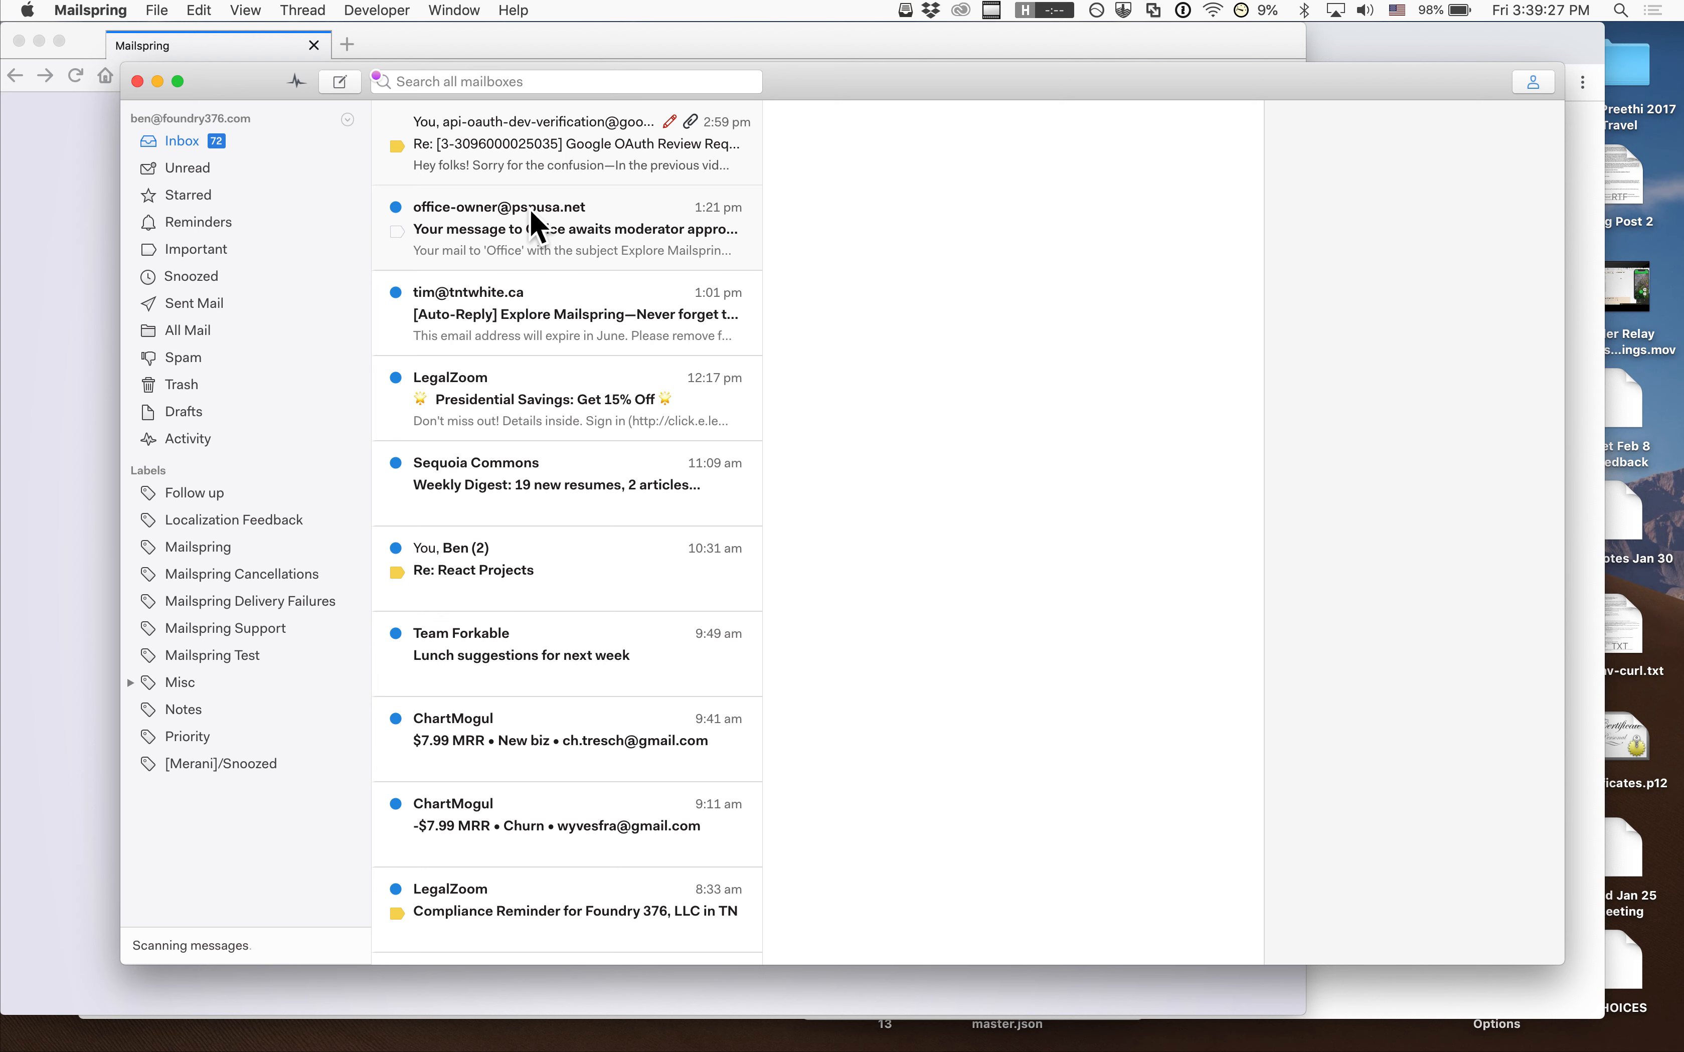
Read the first inbox thread, expanding and collapsing its earlier Feb 11 message
{"action": "left_click", "coordinate": [535, 178]}
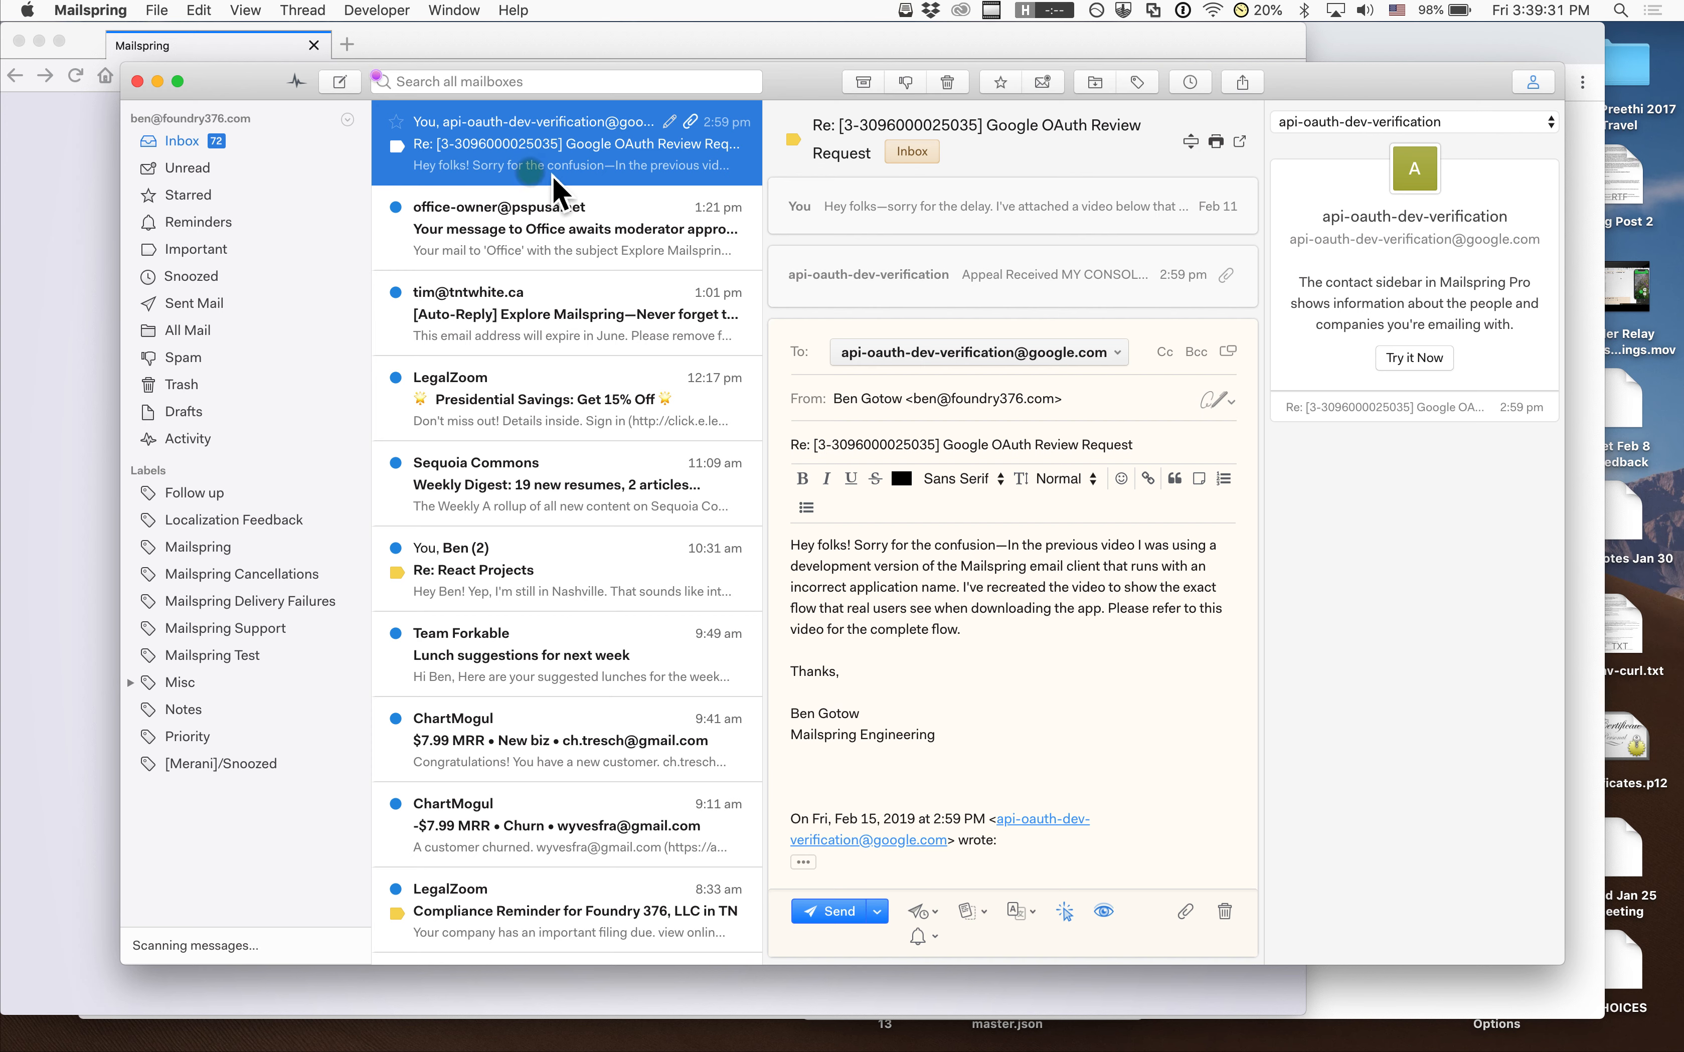
{"action": "left_click", "coordinate": [944, 211]}
{"action": "left_click", "coordinate": [901, 207]}
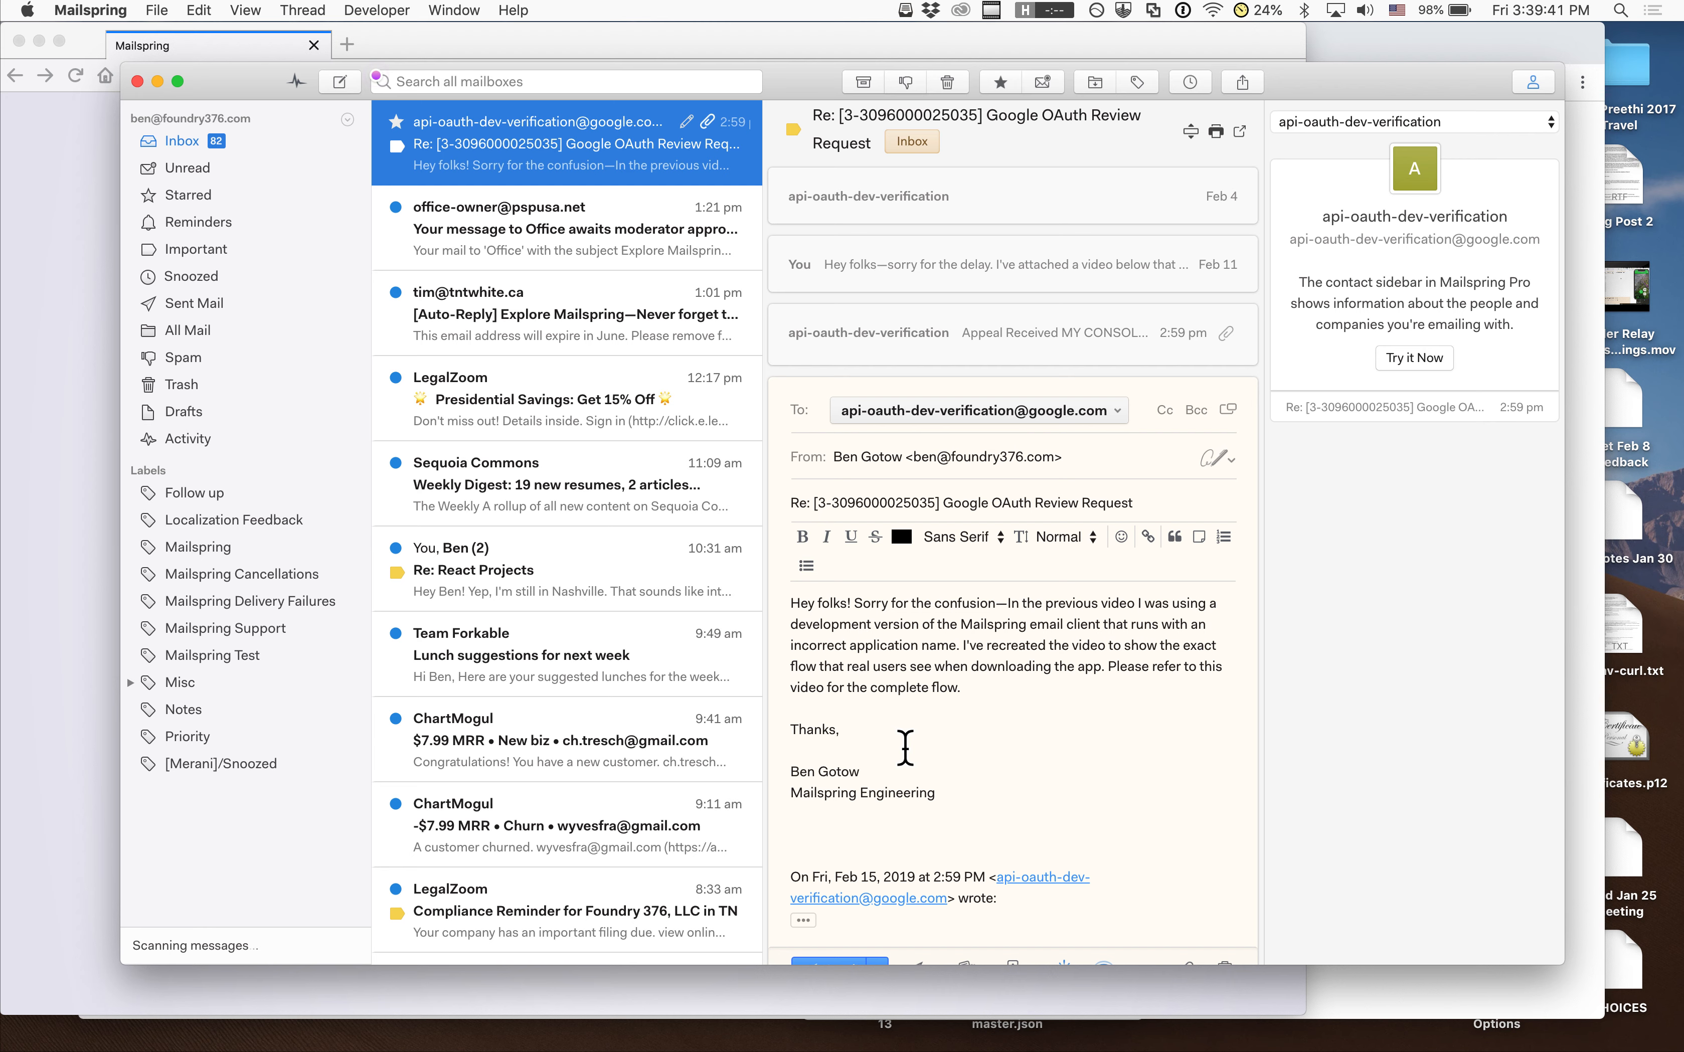
Snooze the office-owner moderator-approval message until Later Today and dismiss the search tip
{"action": "left_click", "coordinate": [481, 263]}
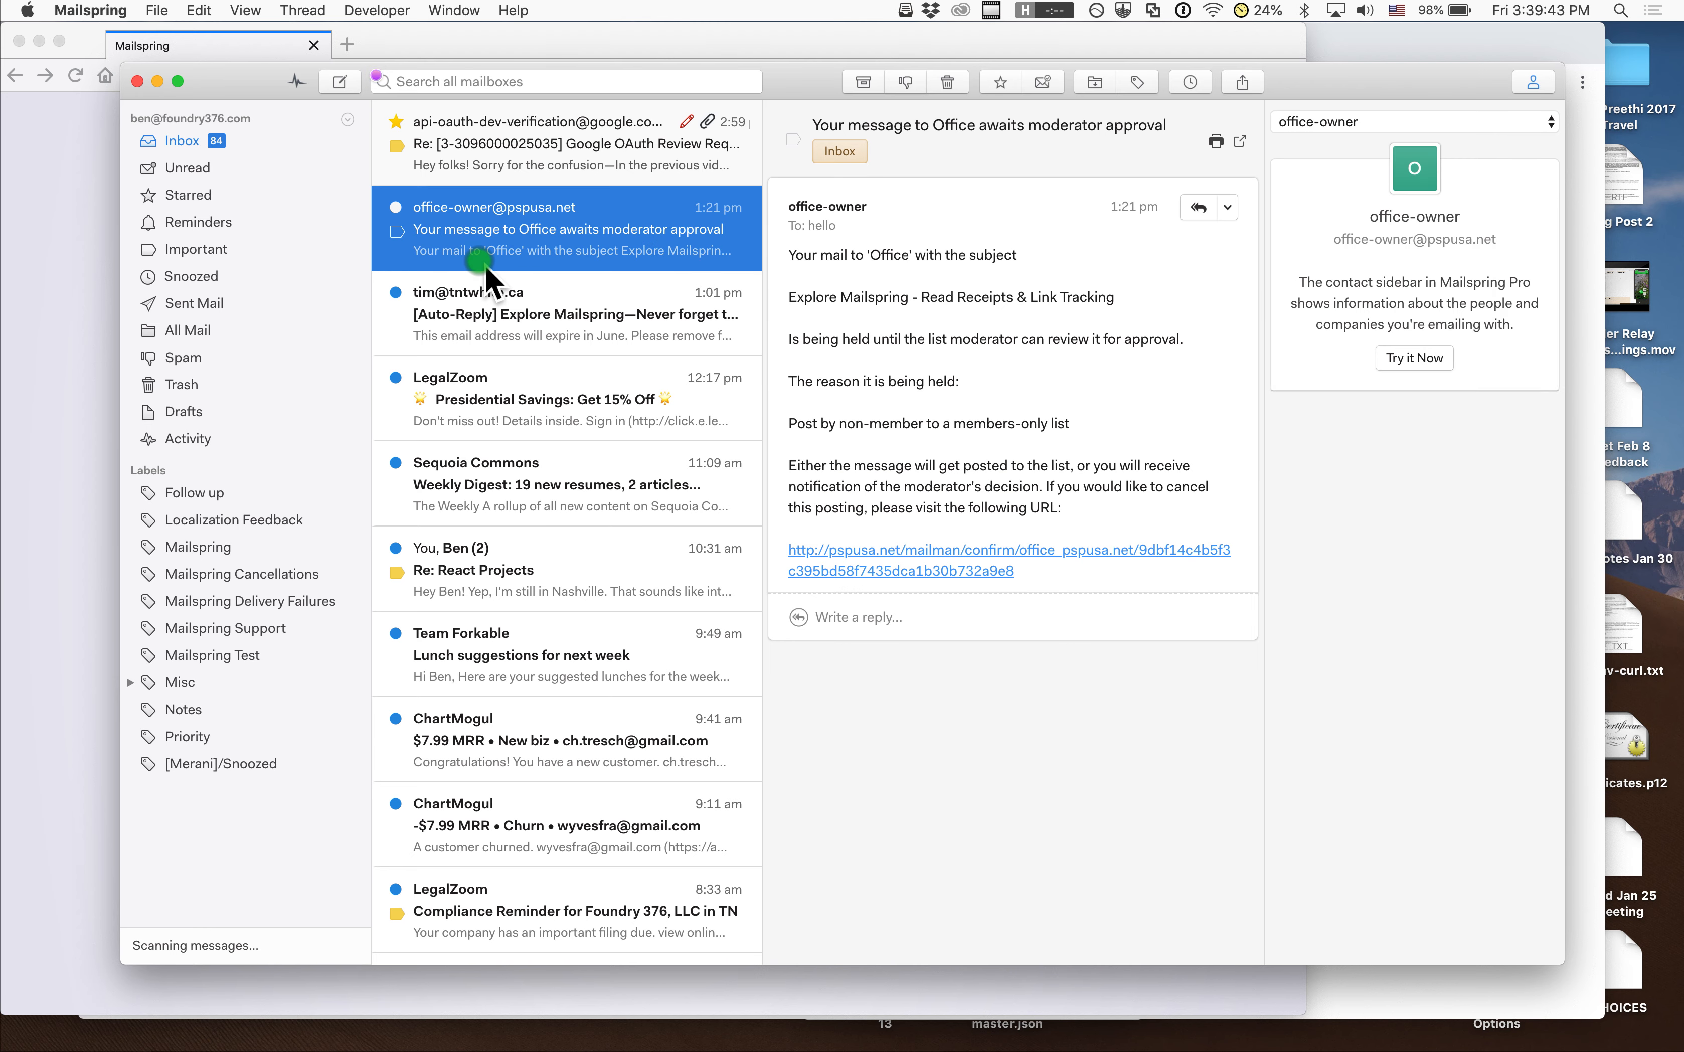
{"action": "scroll", "coordinate": [703, 230], "scroll_direction": "right", "scroll_amount": 5}
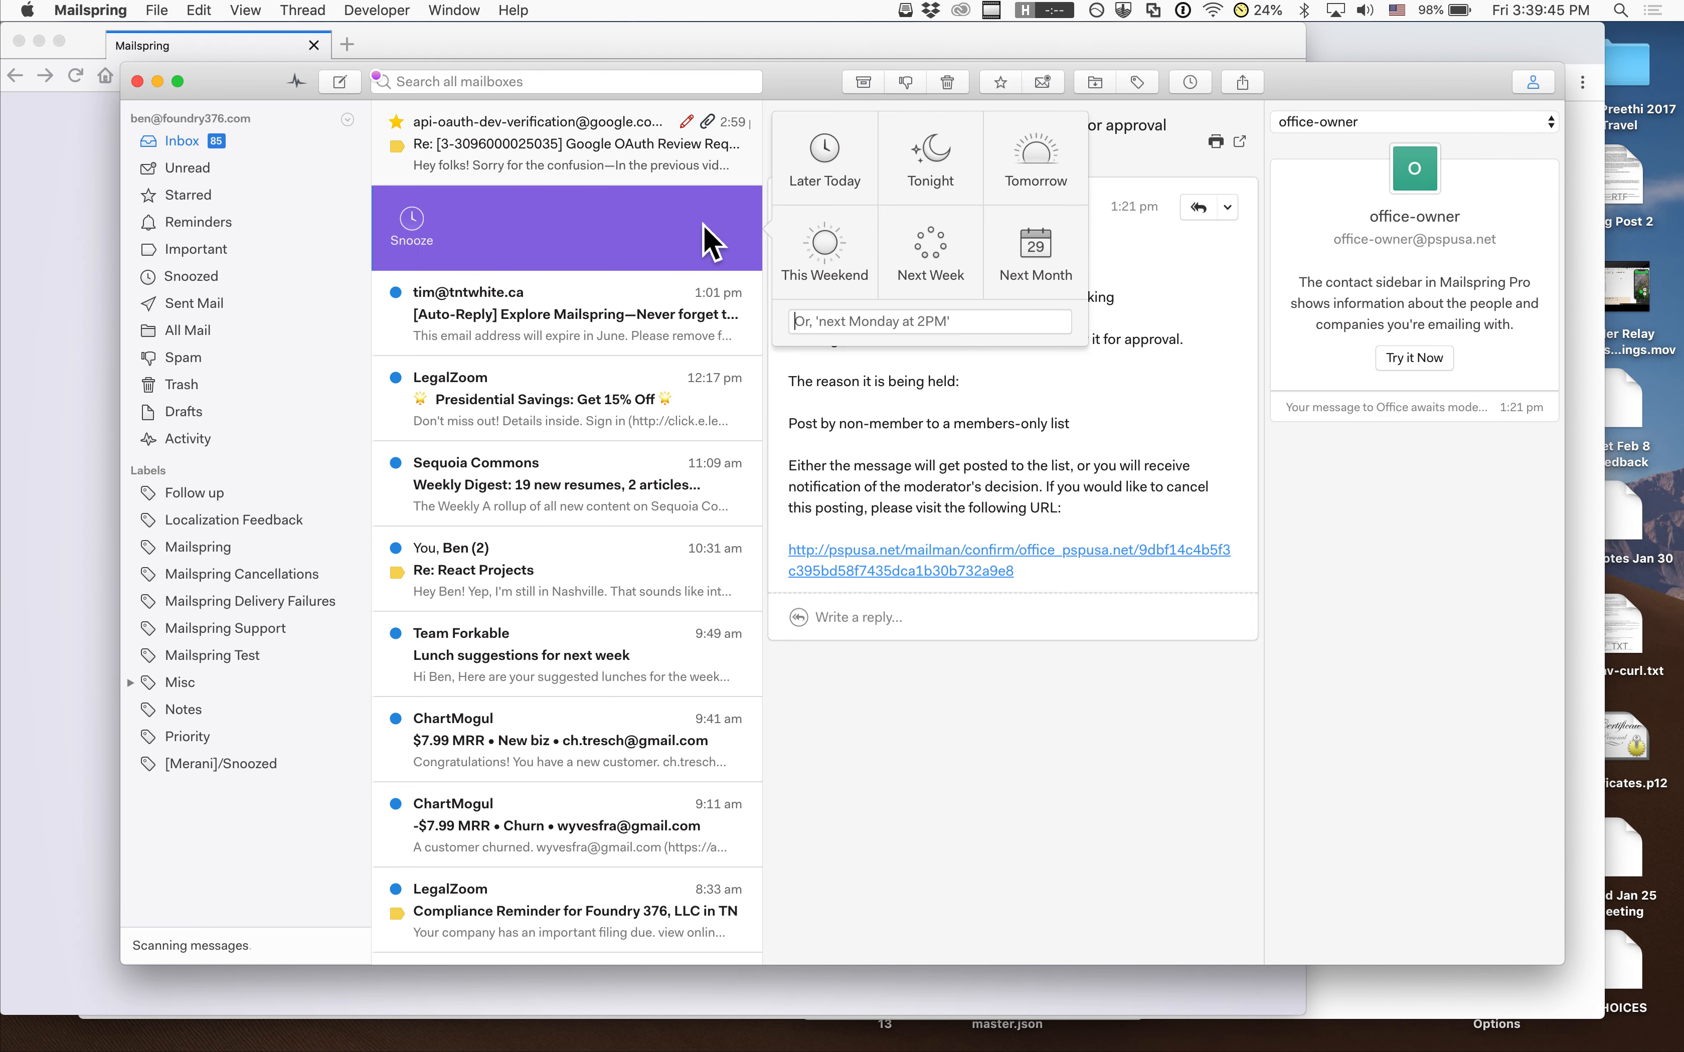
{"action": "left_click", "coordinate": [819, 170]}
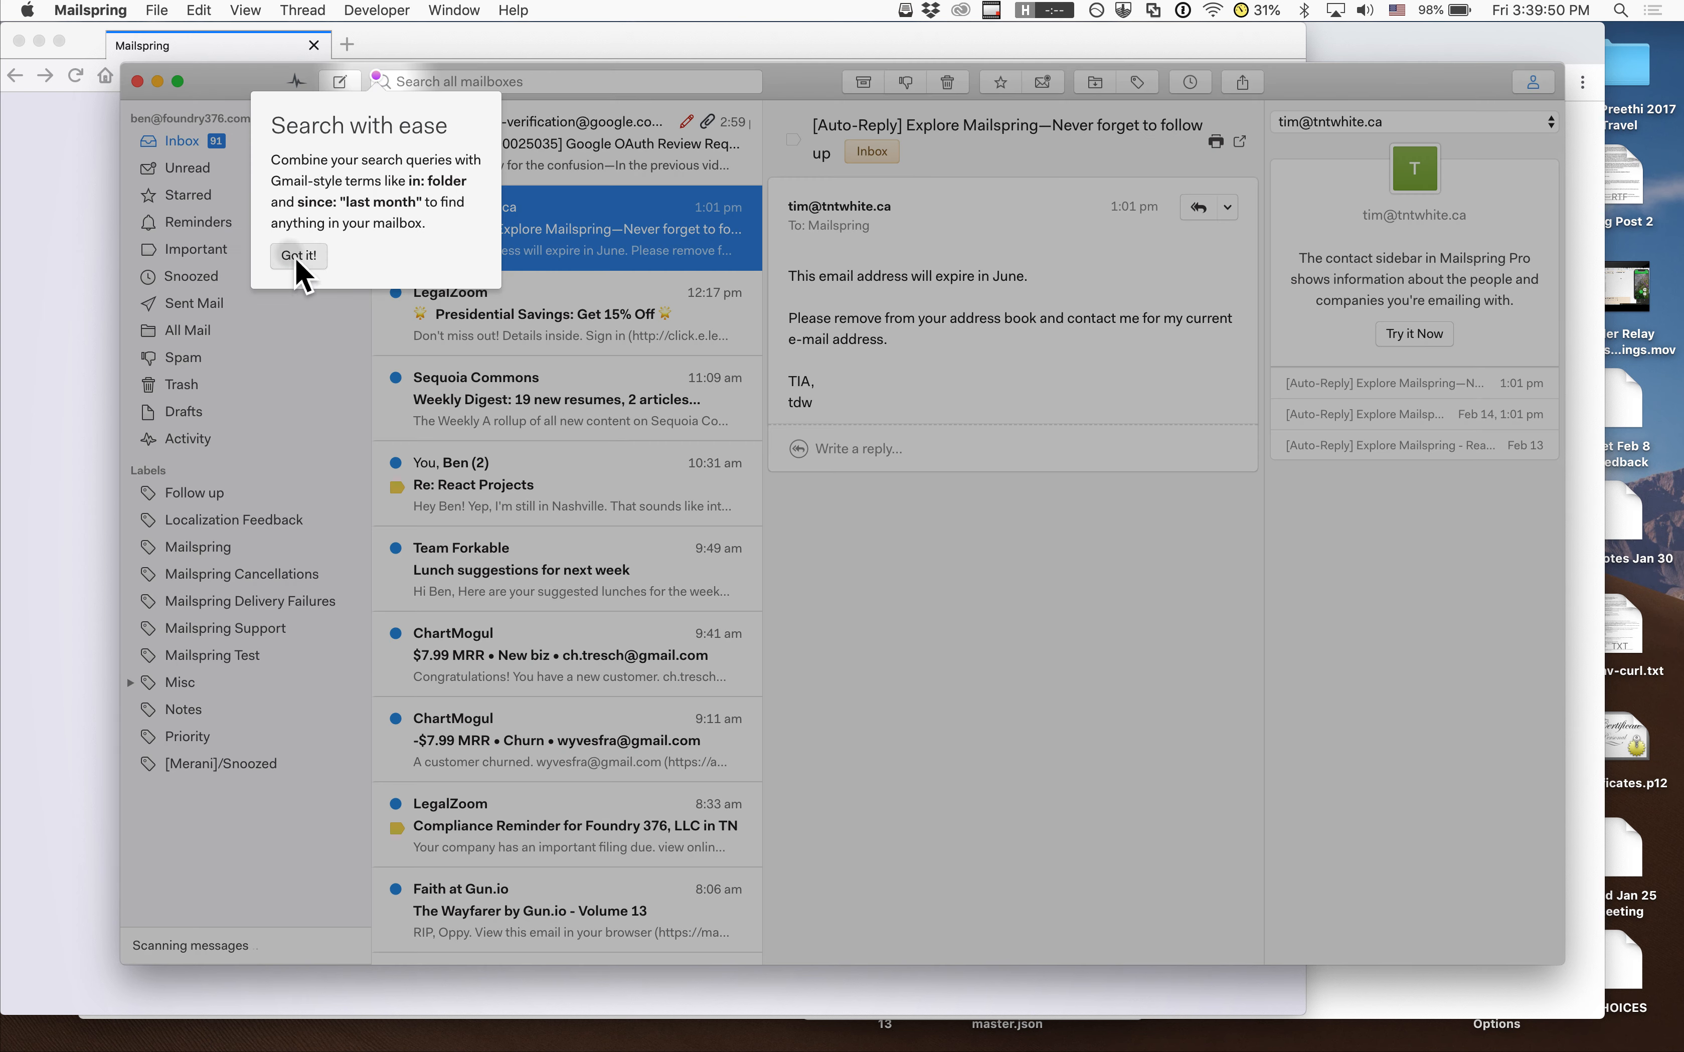
{"action": "left_click", "coordinate": [297, 257]}
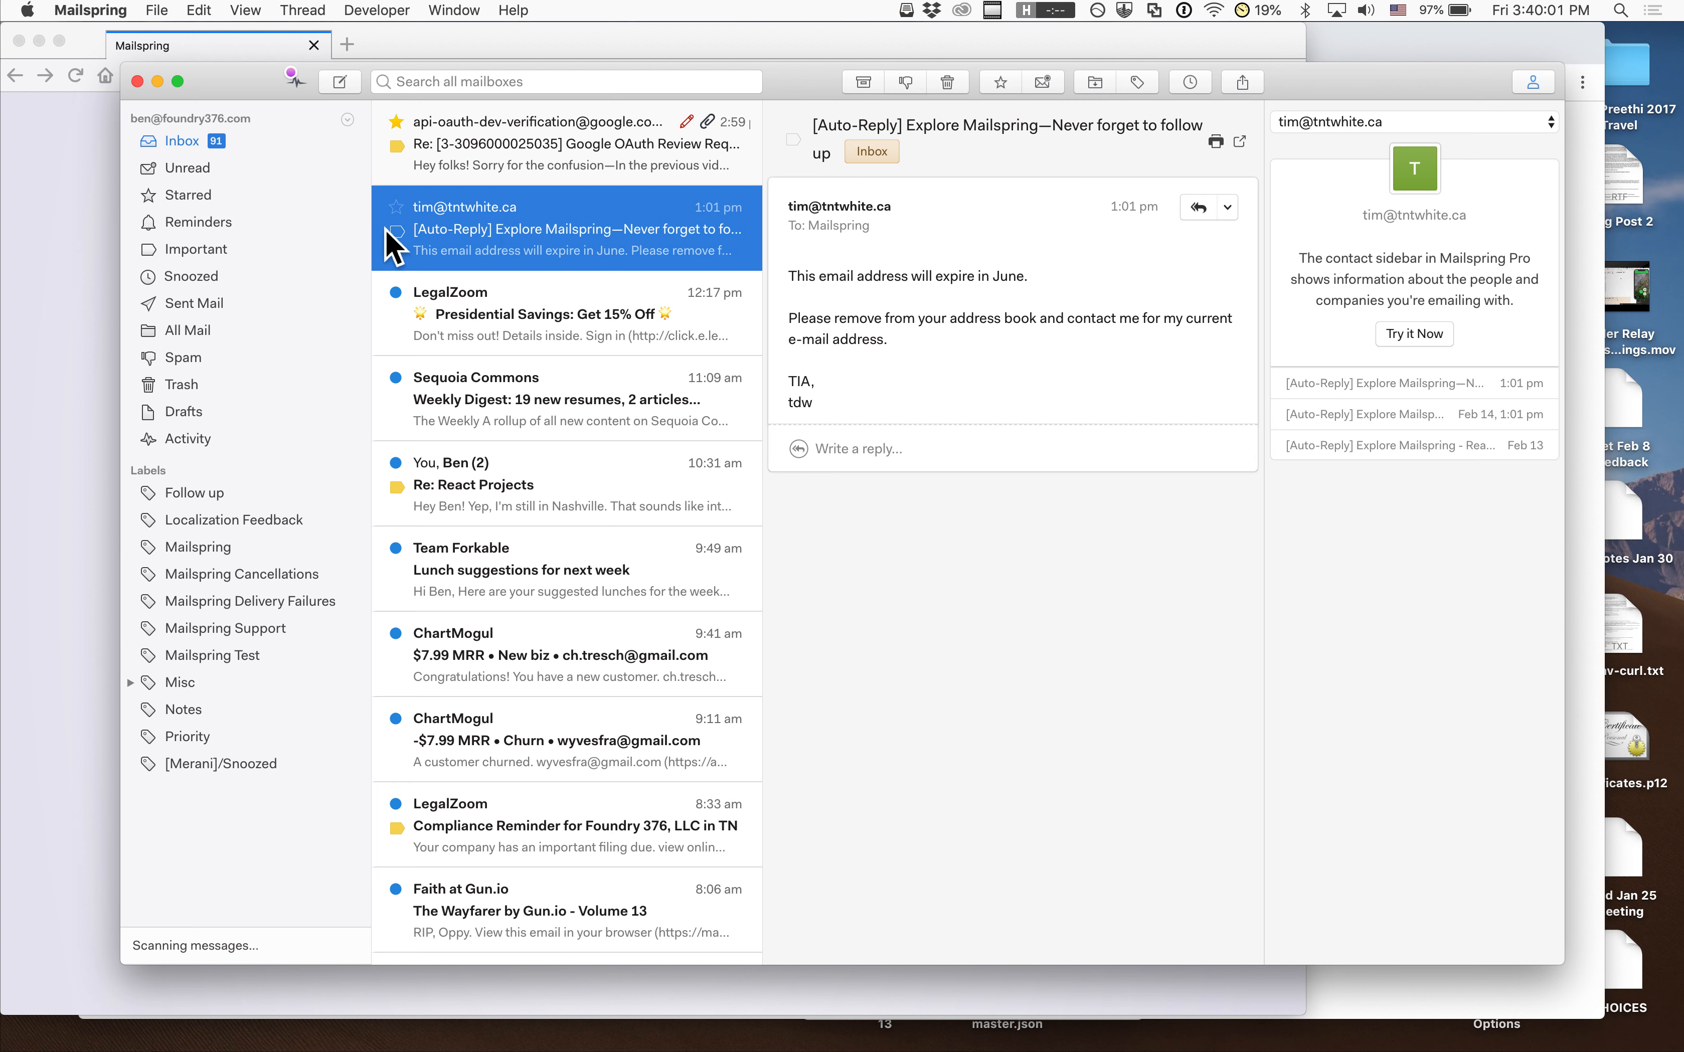
Compose a new message with "m" entered as its only recipient
{"action": "left_click", "coordinate": [341, 81]}
{"action": "left_click", "coordinate": [591, 301]}
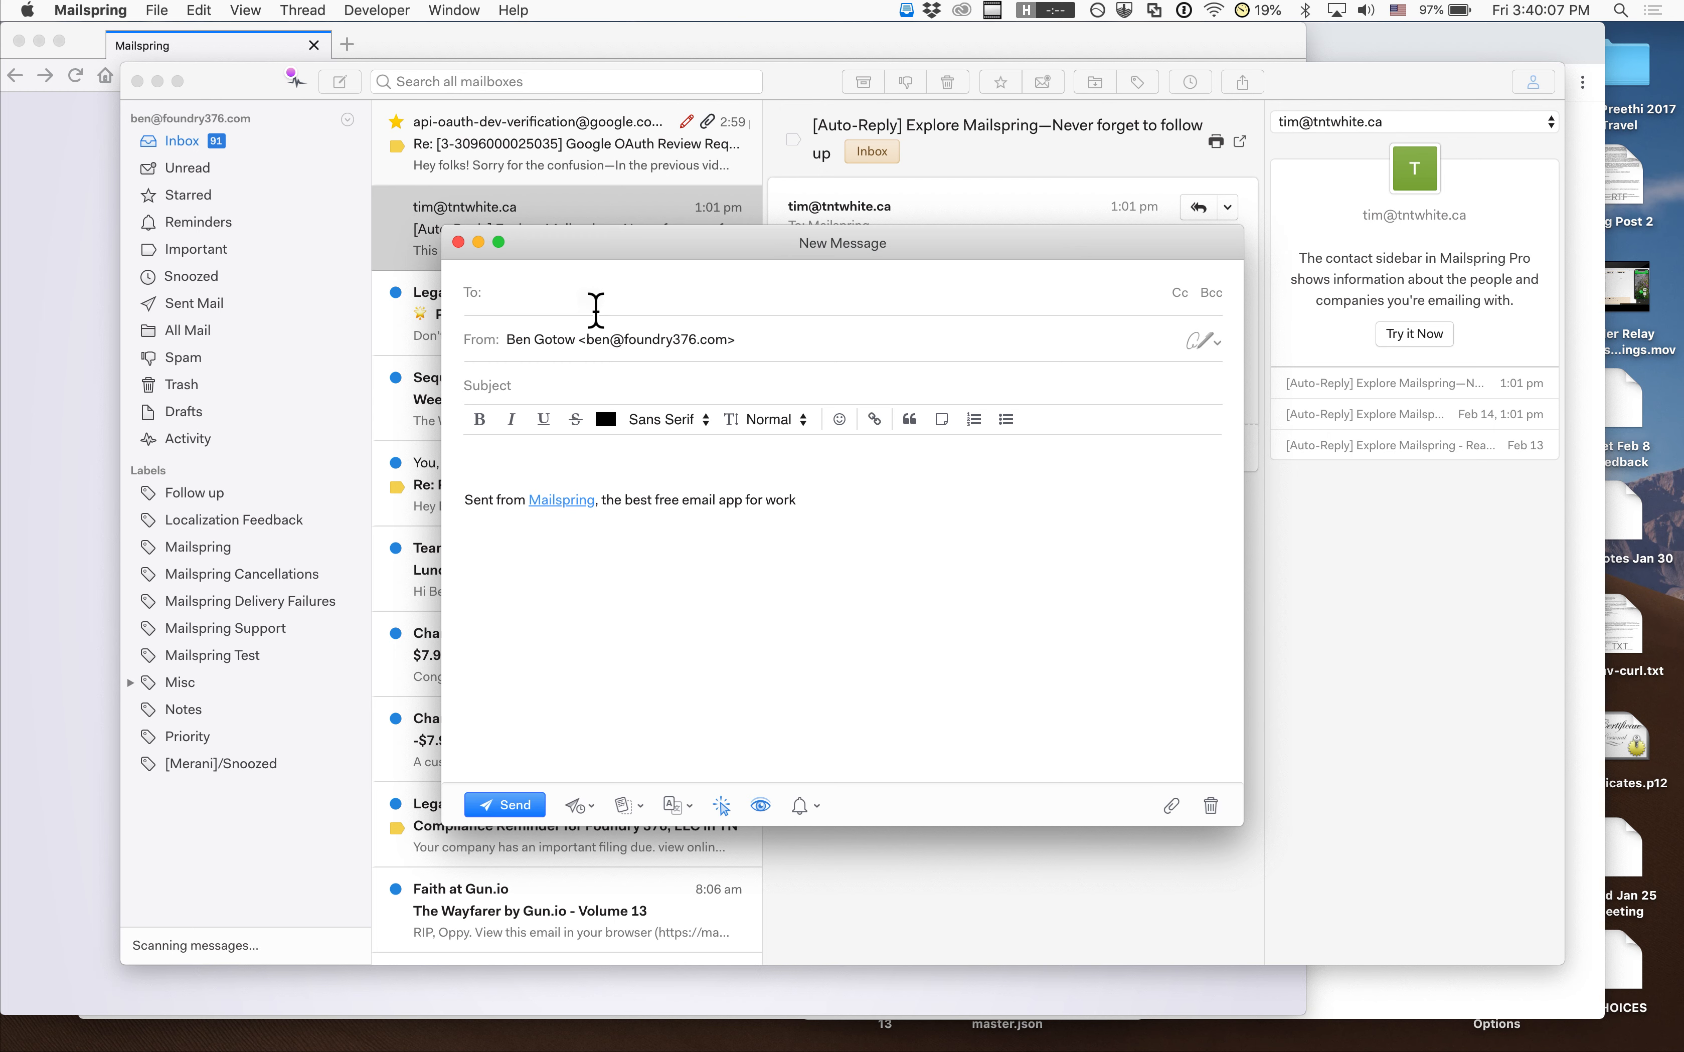
{"action": "type", "text": "m"}
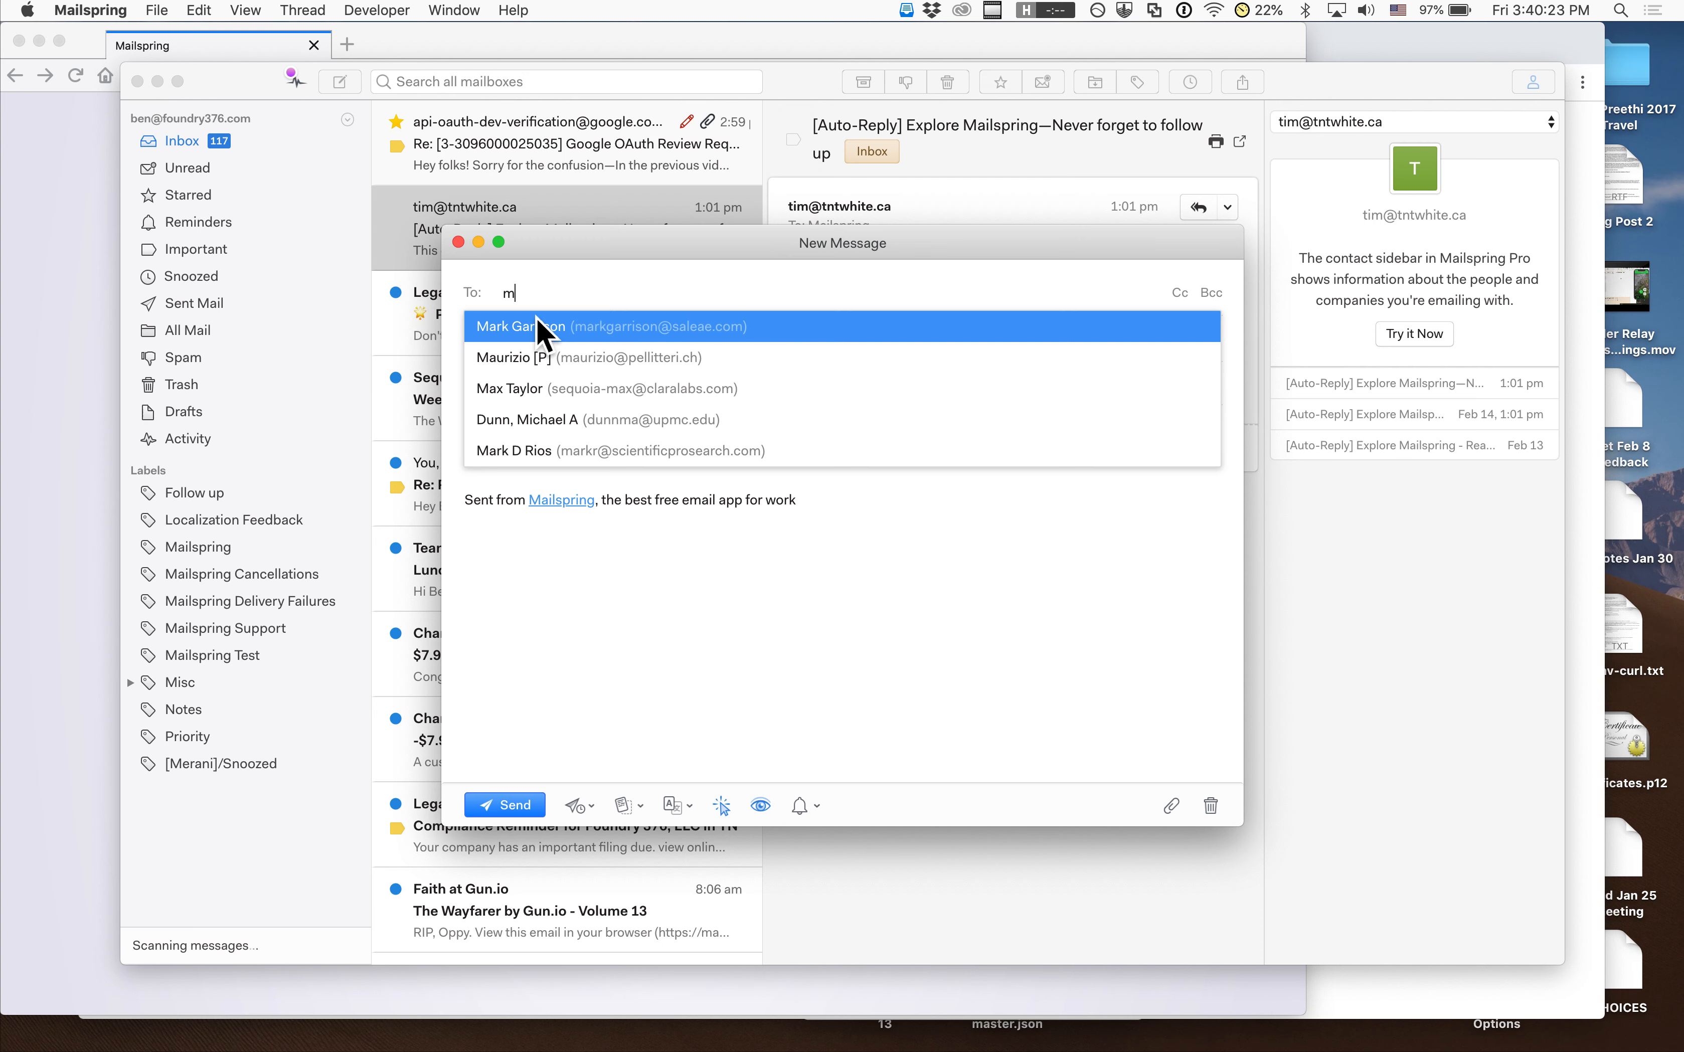
{"action": "left_click", "coordinate": [523, 301]}
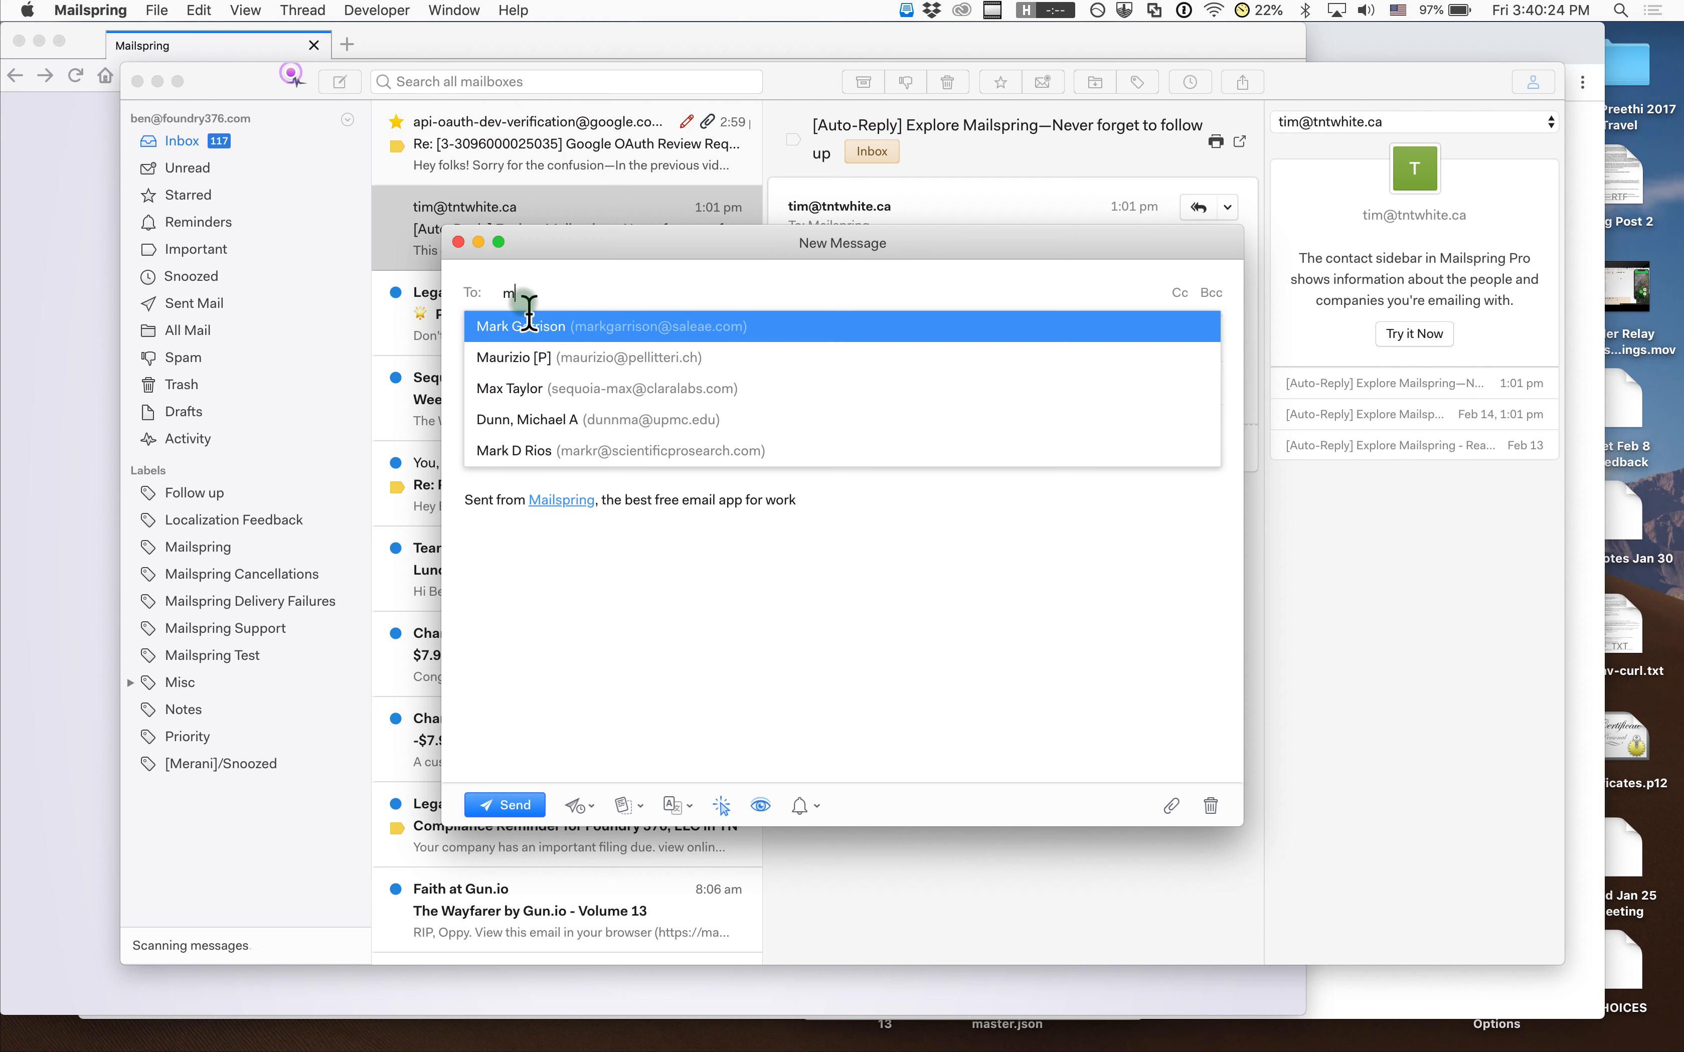
{"action": "left_click", "coordinate": [587, 595]}
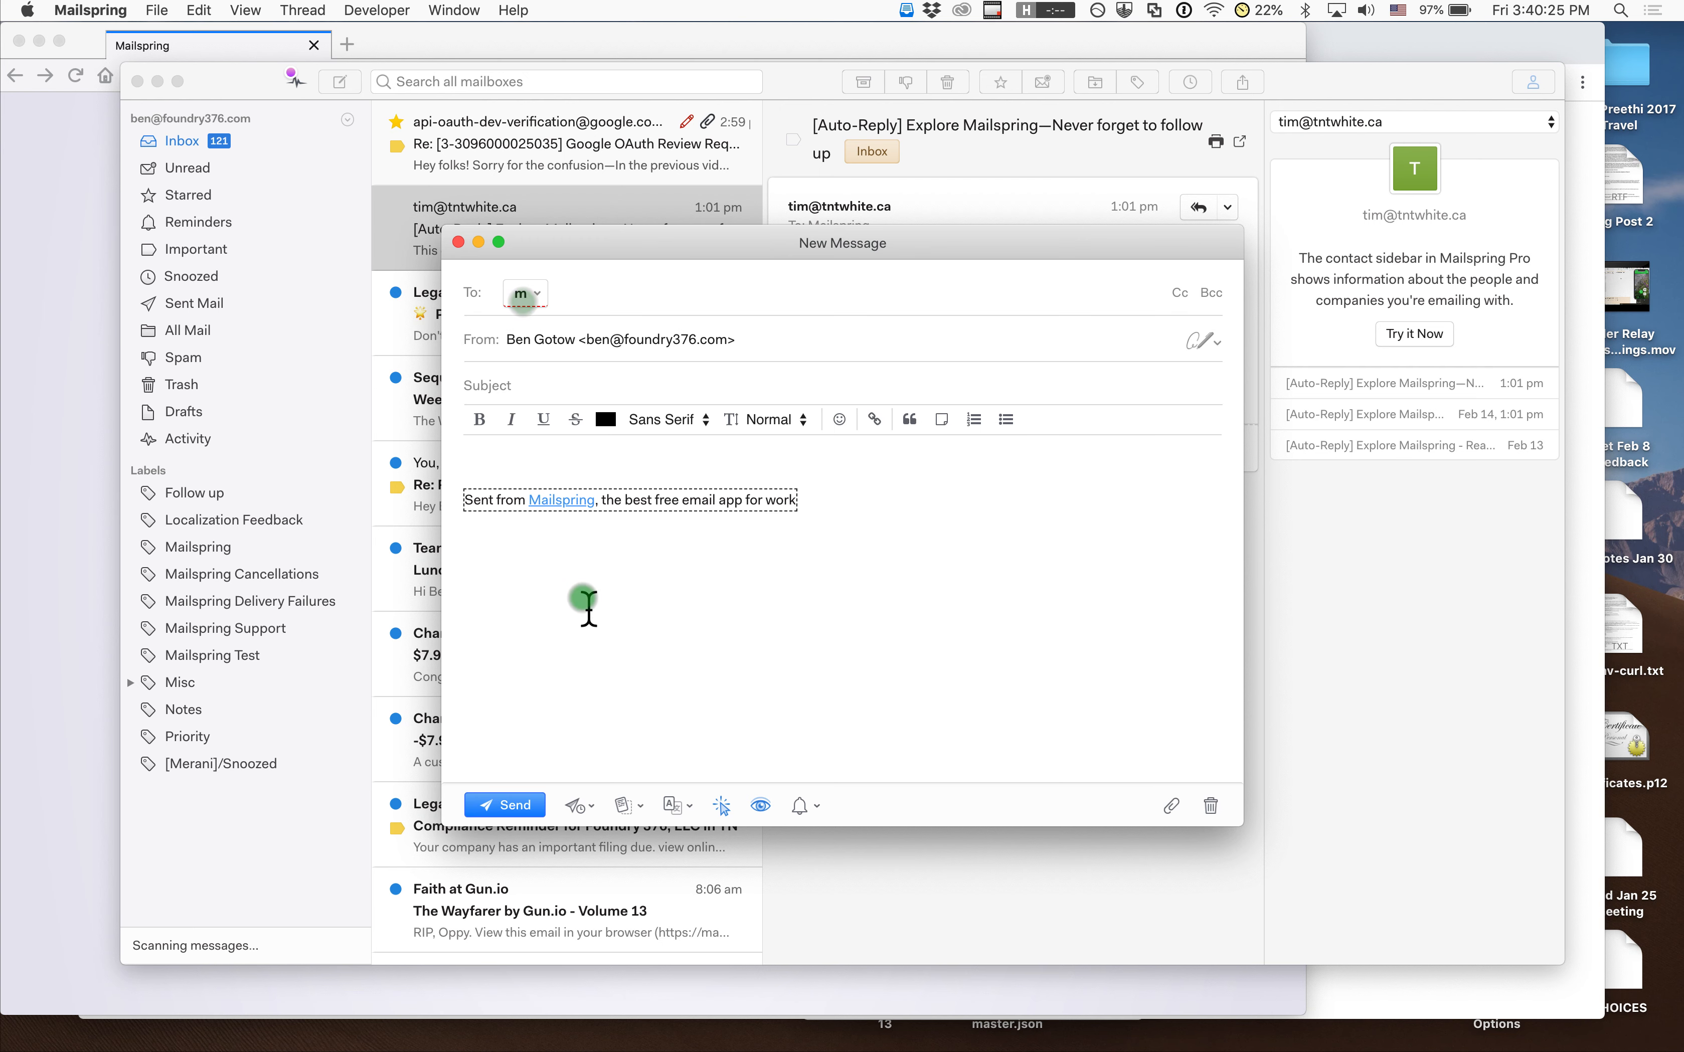
Close the draft, view the Activity tracking panel, and open the Developer menu
{"action": "left_click", "coordinate": [459, 244]}
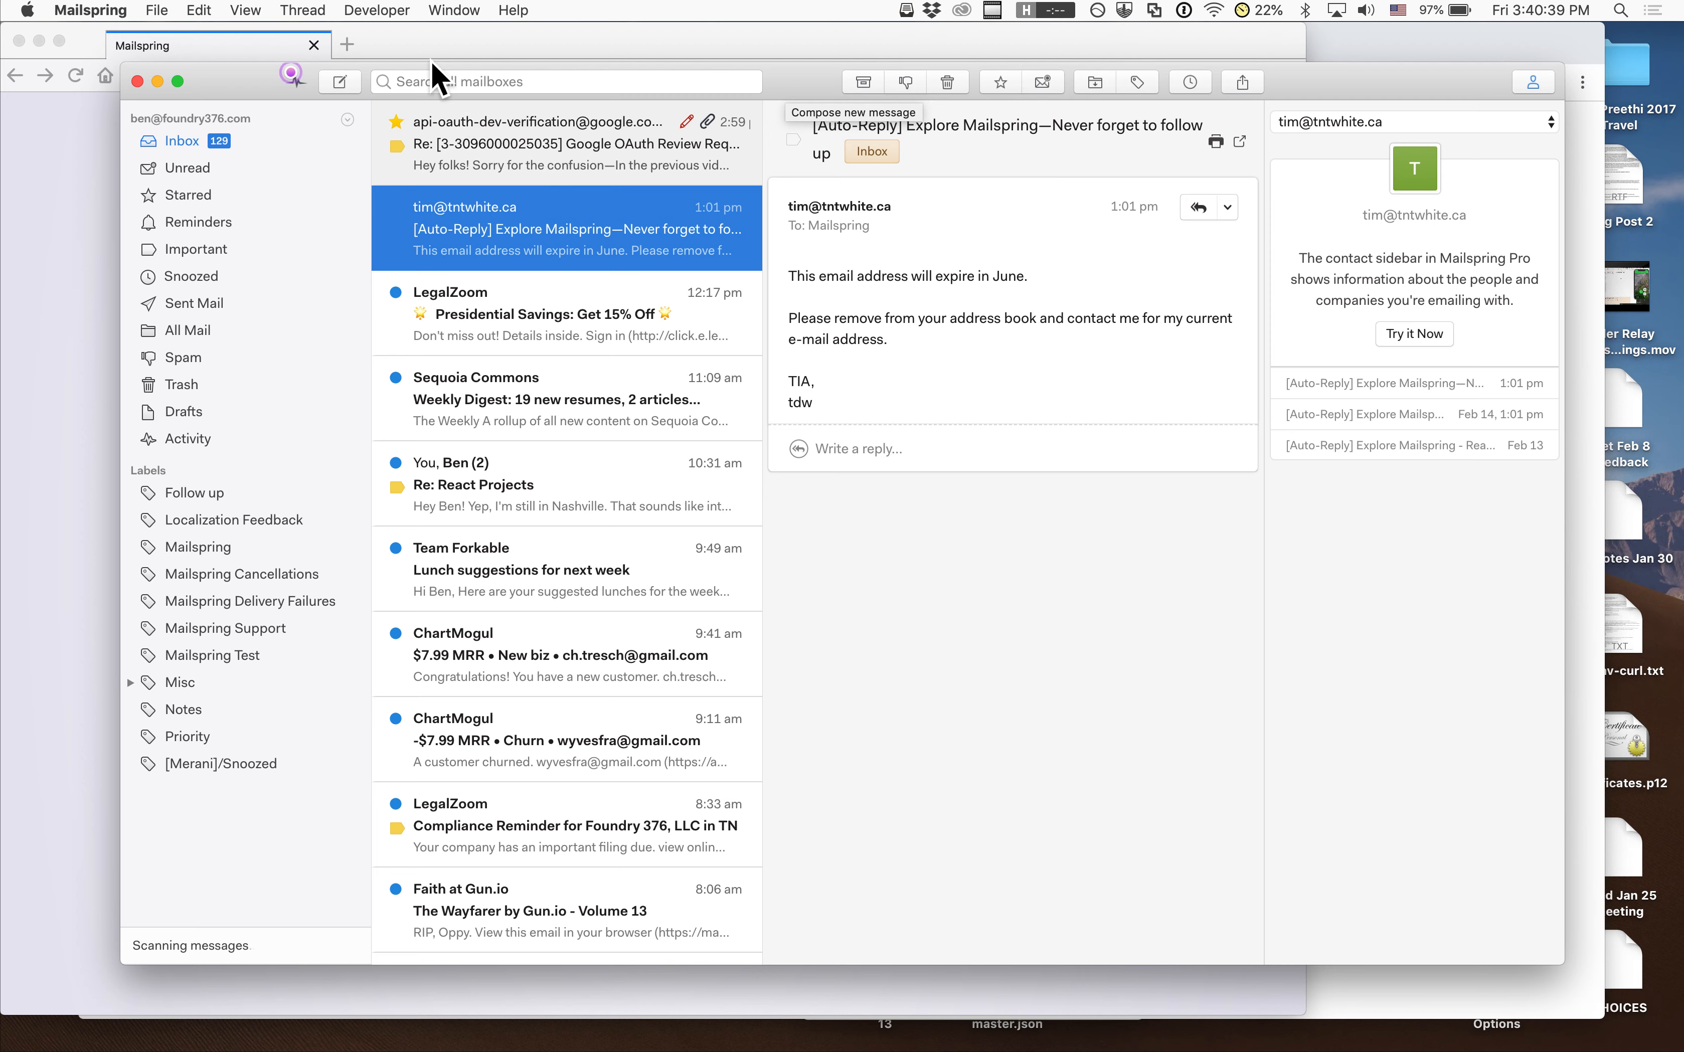
{"action": "left_click", "coordinate": [289, 77]}
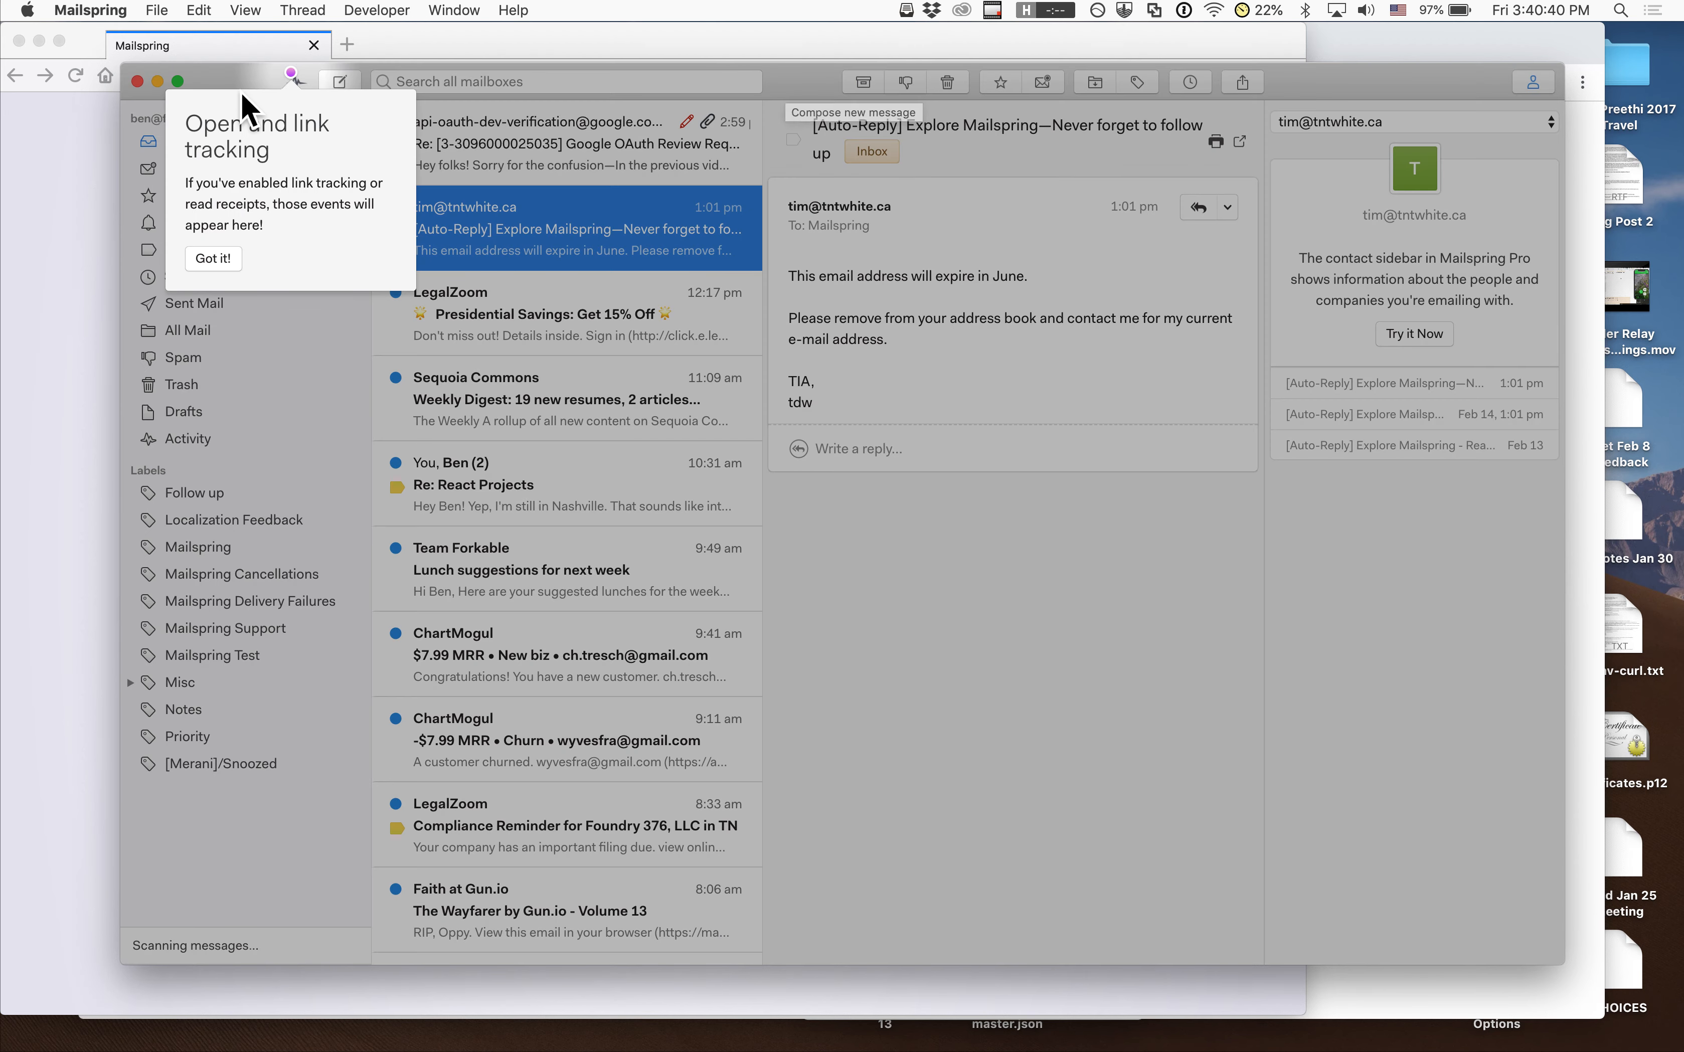
{"action": "left_click", "coordinate": [217, 263]}
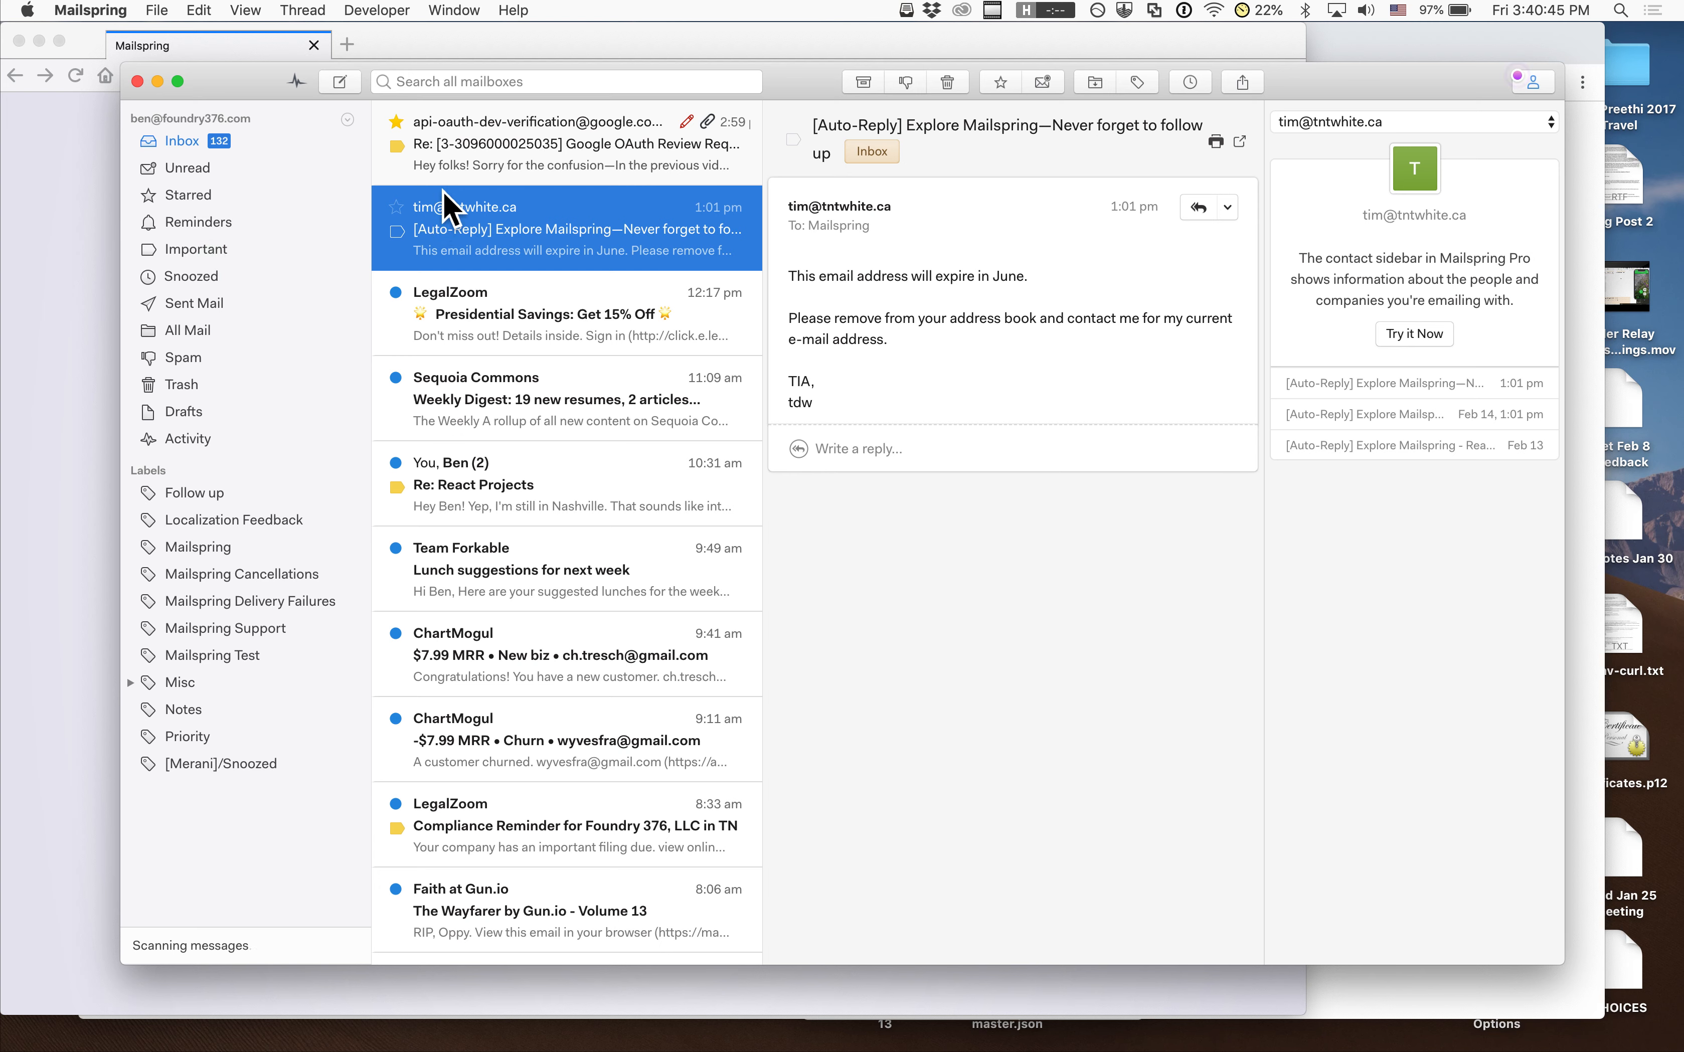
{"action": "left_click", "coordinate": [382, 11]}
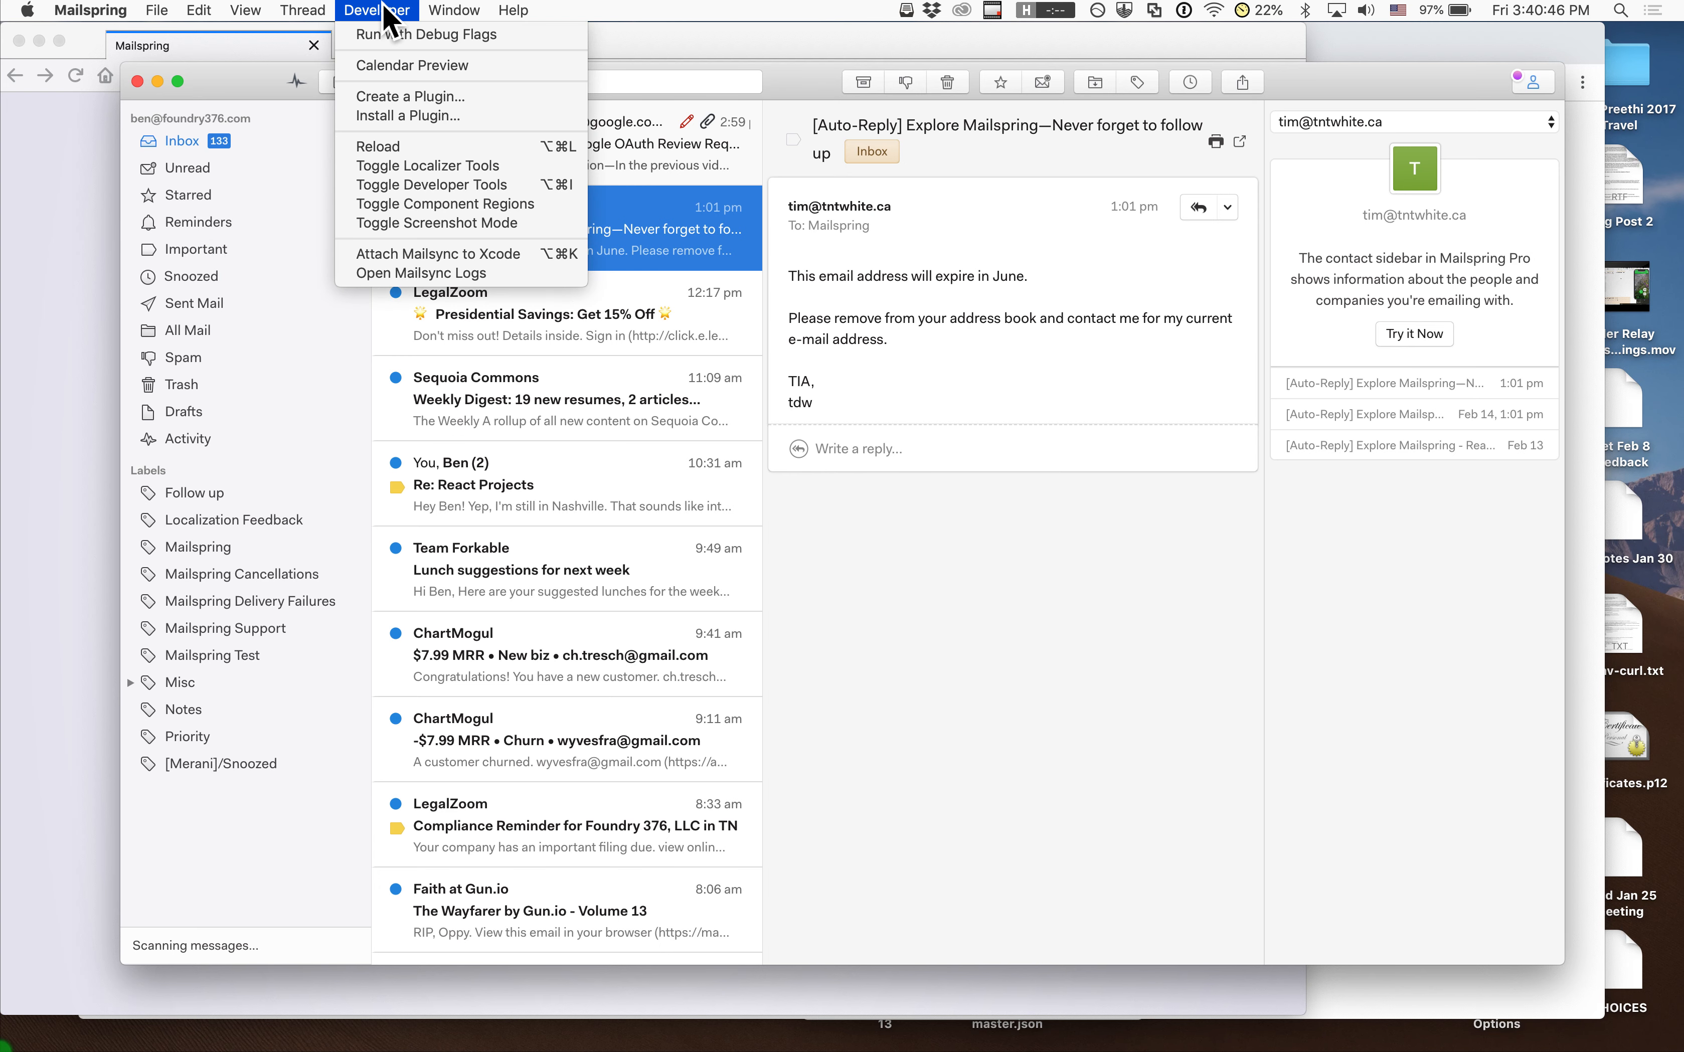
Open the Calendar Preview and scroll back to the previous week
{"action": "left_click", "coordinate": [387, 72]}
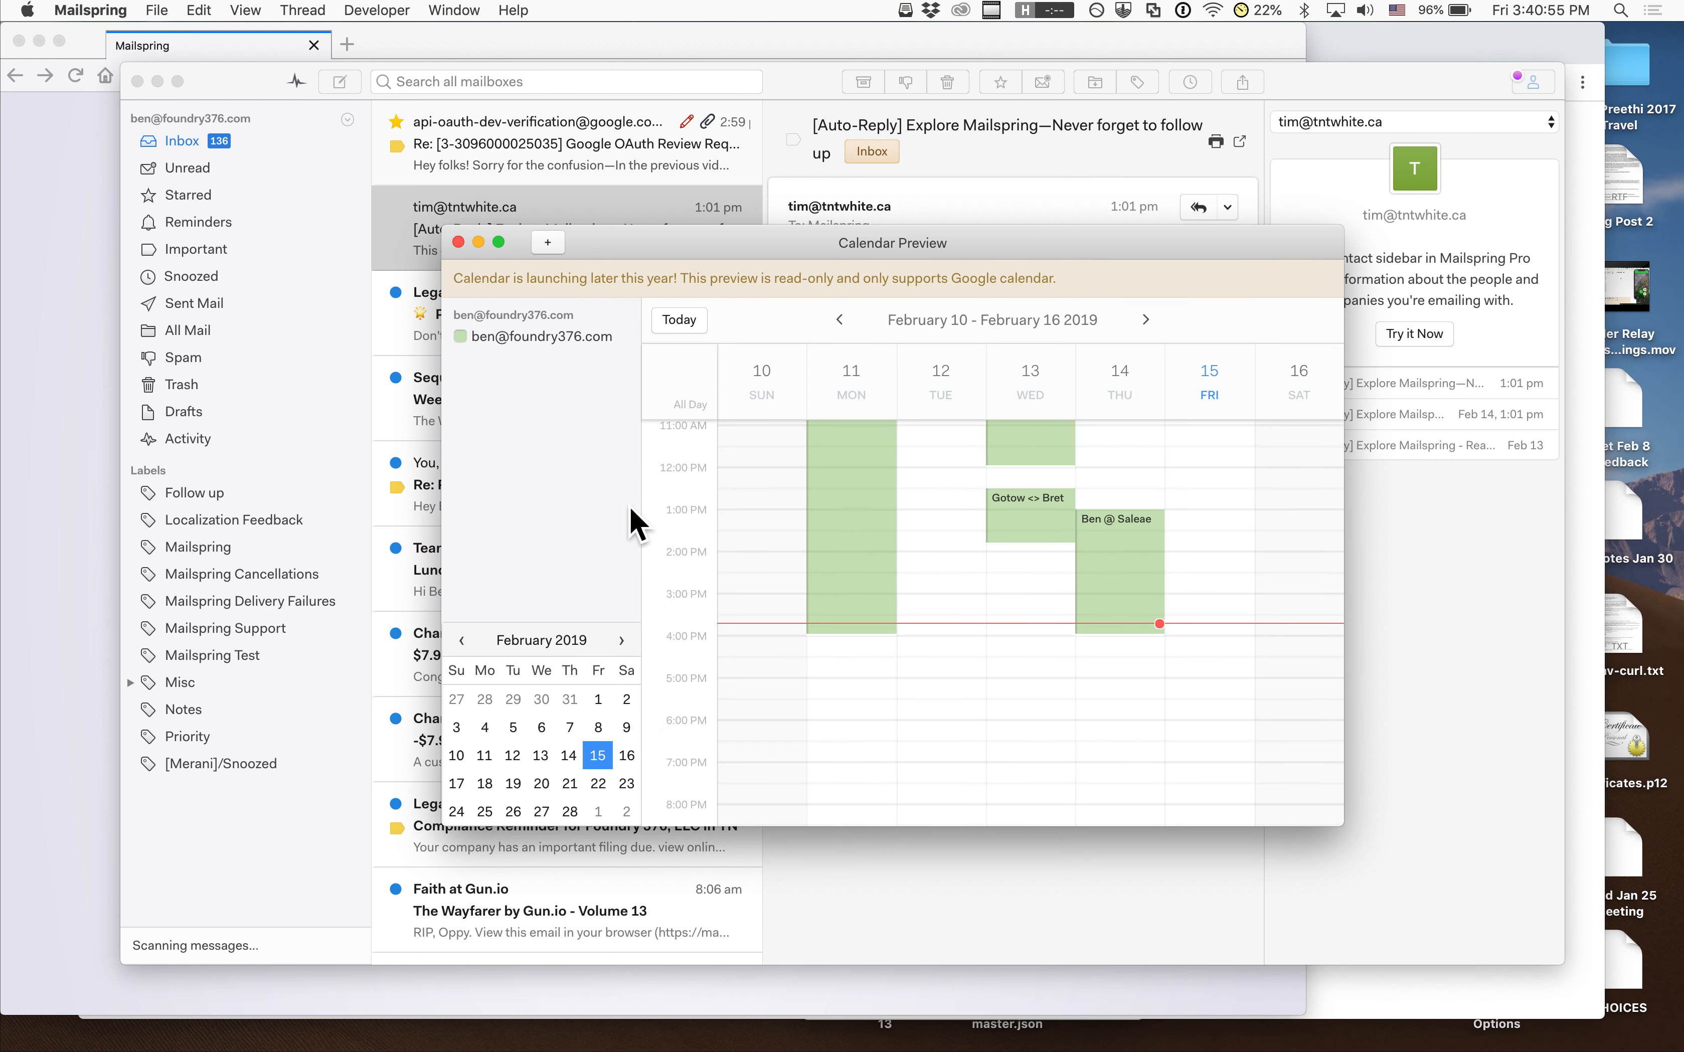
{"action": "scroll", "coordinate": [834, 581], "scroll_direction": "up", "scroll_amount": 2}
{"action": "scroll", "coordinate": [835, 581], "scroll_direction": "up", "scroll_amount": 2}
{"action": "scroll", "coordinate": [834, 581], "scroll_direction": "down", "scroll_amount": 2}
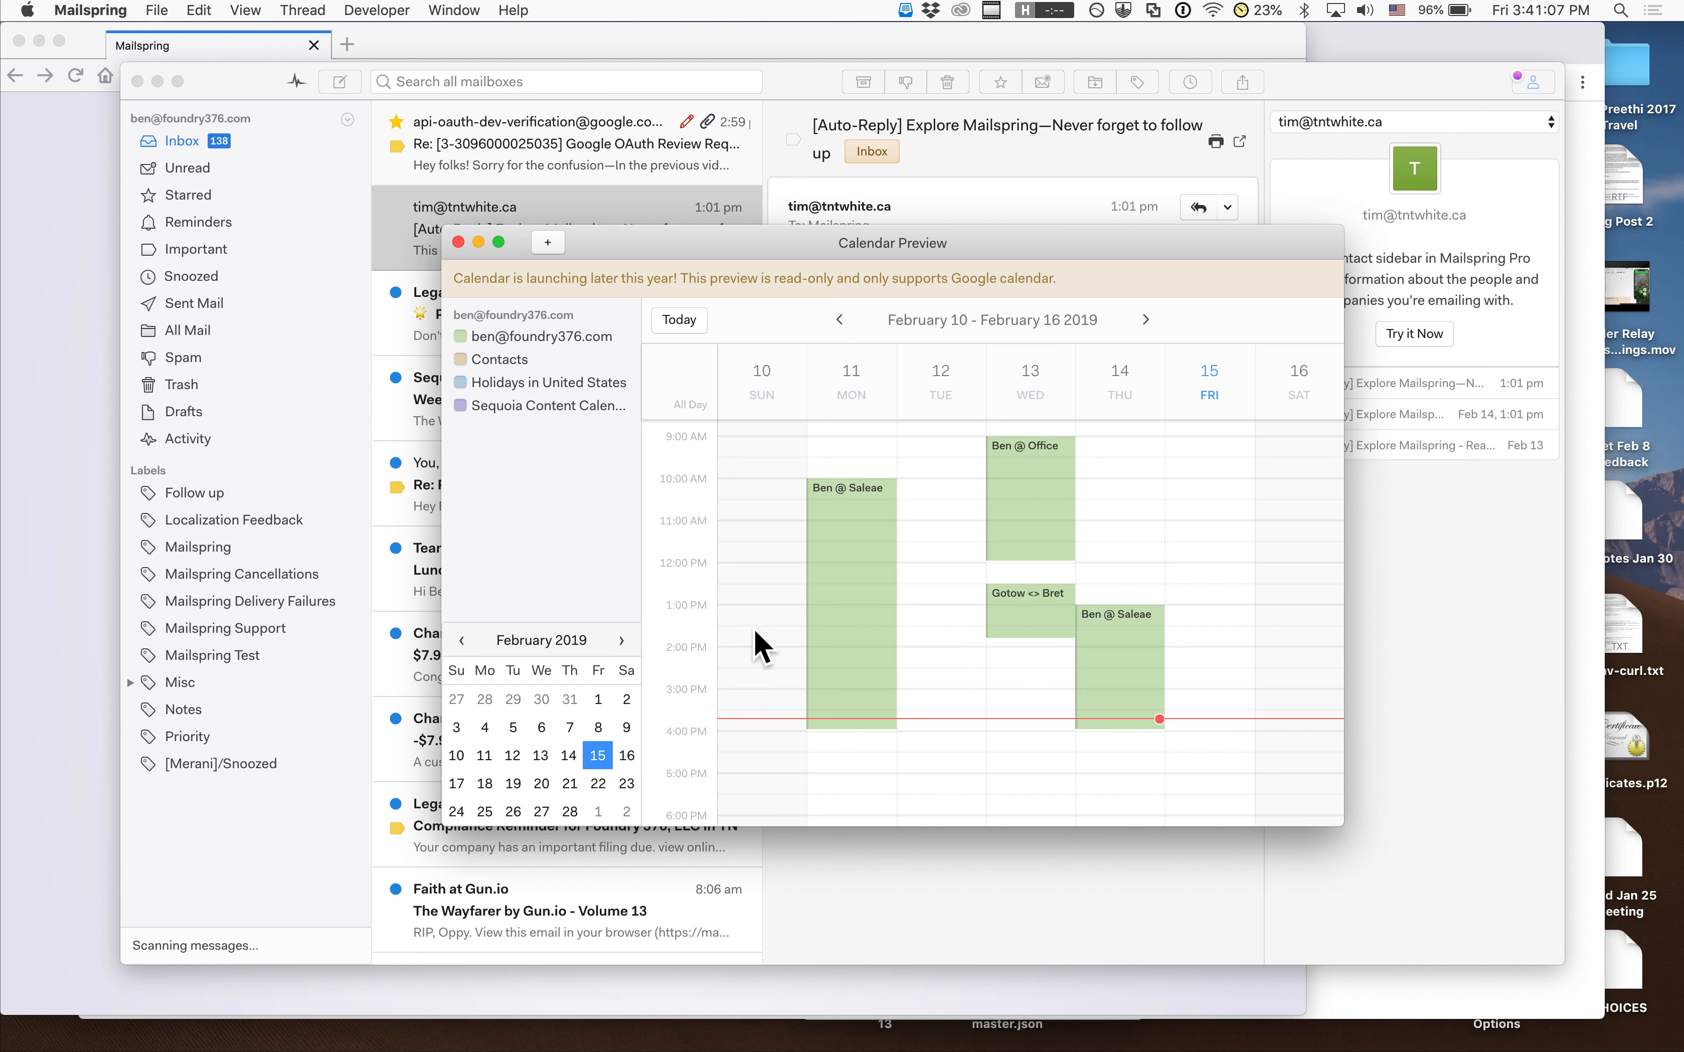
{"action": "scroll", "coordinate": [898, 665], "scroll_direction": "left", "scroll_amount": 5}
{"action": "scroll", "coordinate": [905, 660], "scroll_direction": "left", "scroll_amount": 15}
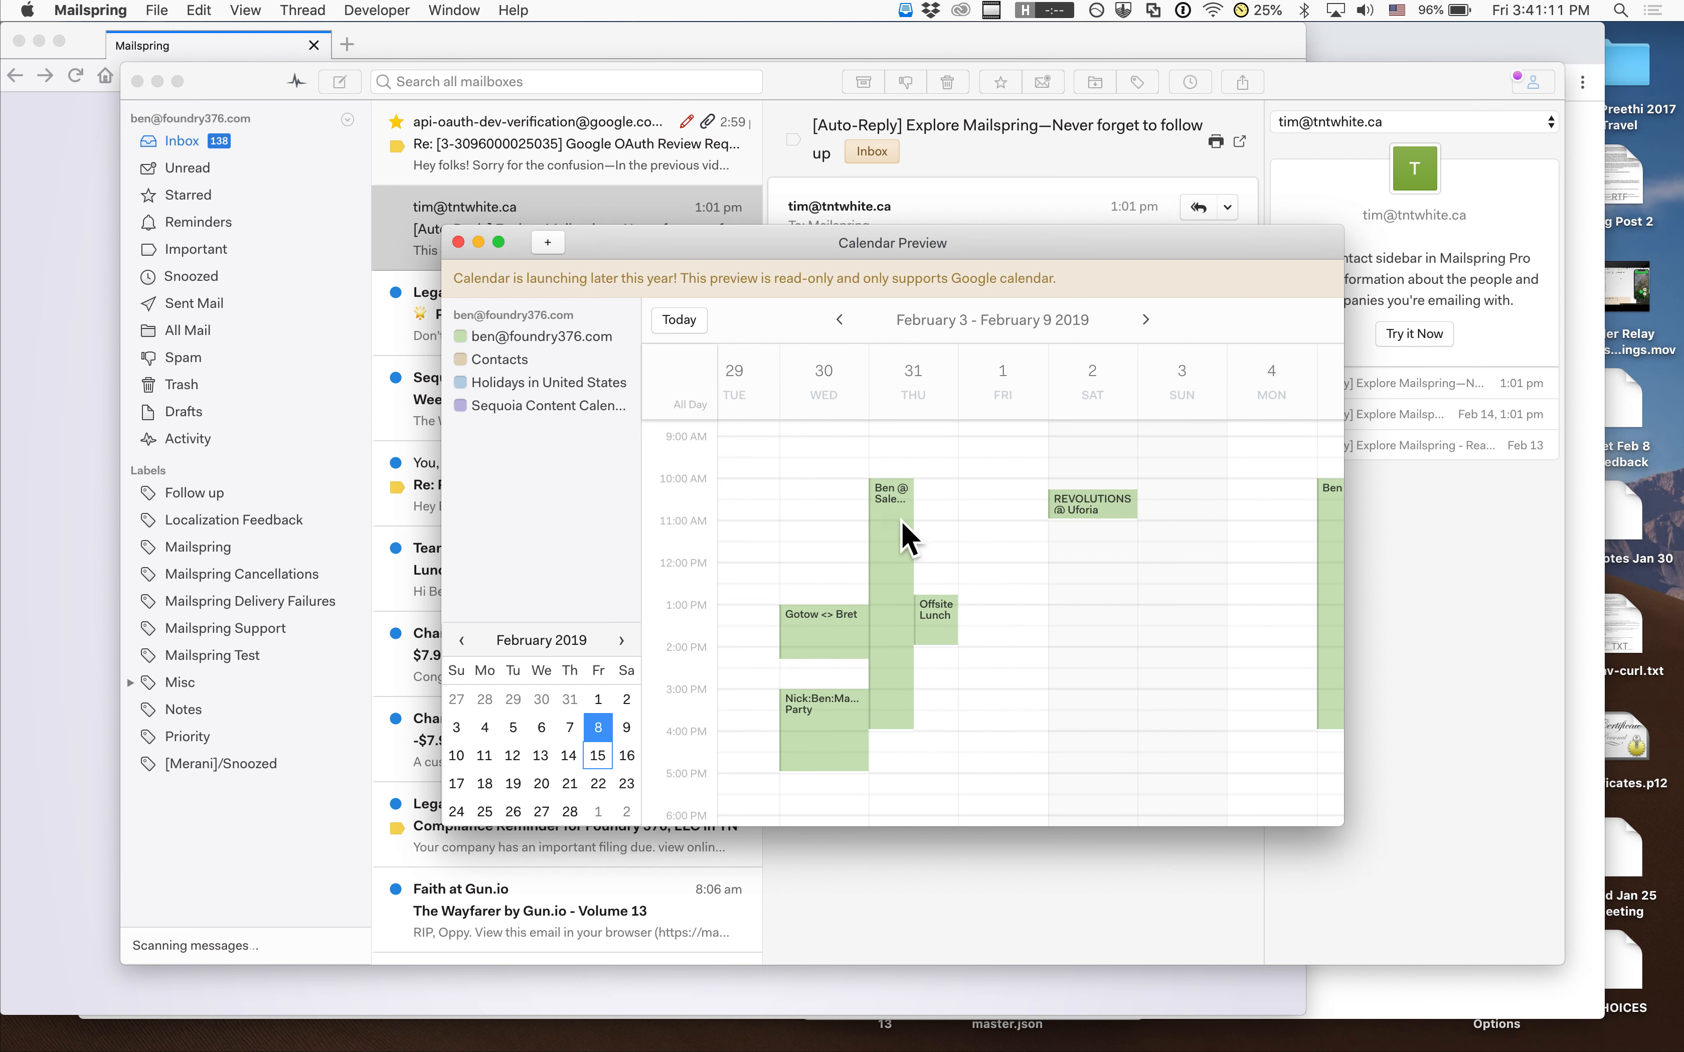
View details of the long Thursday event and Wednesday afternoon party, then close the preview
{"action": "left_click", "coordinate": [896, 517]}
{"action": "left_click", "coordinate": [828, 723]}
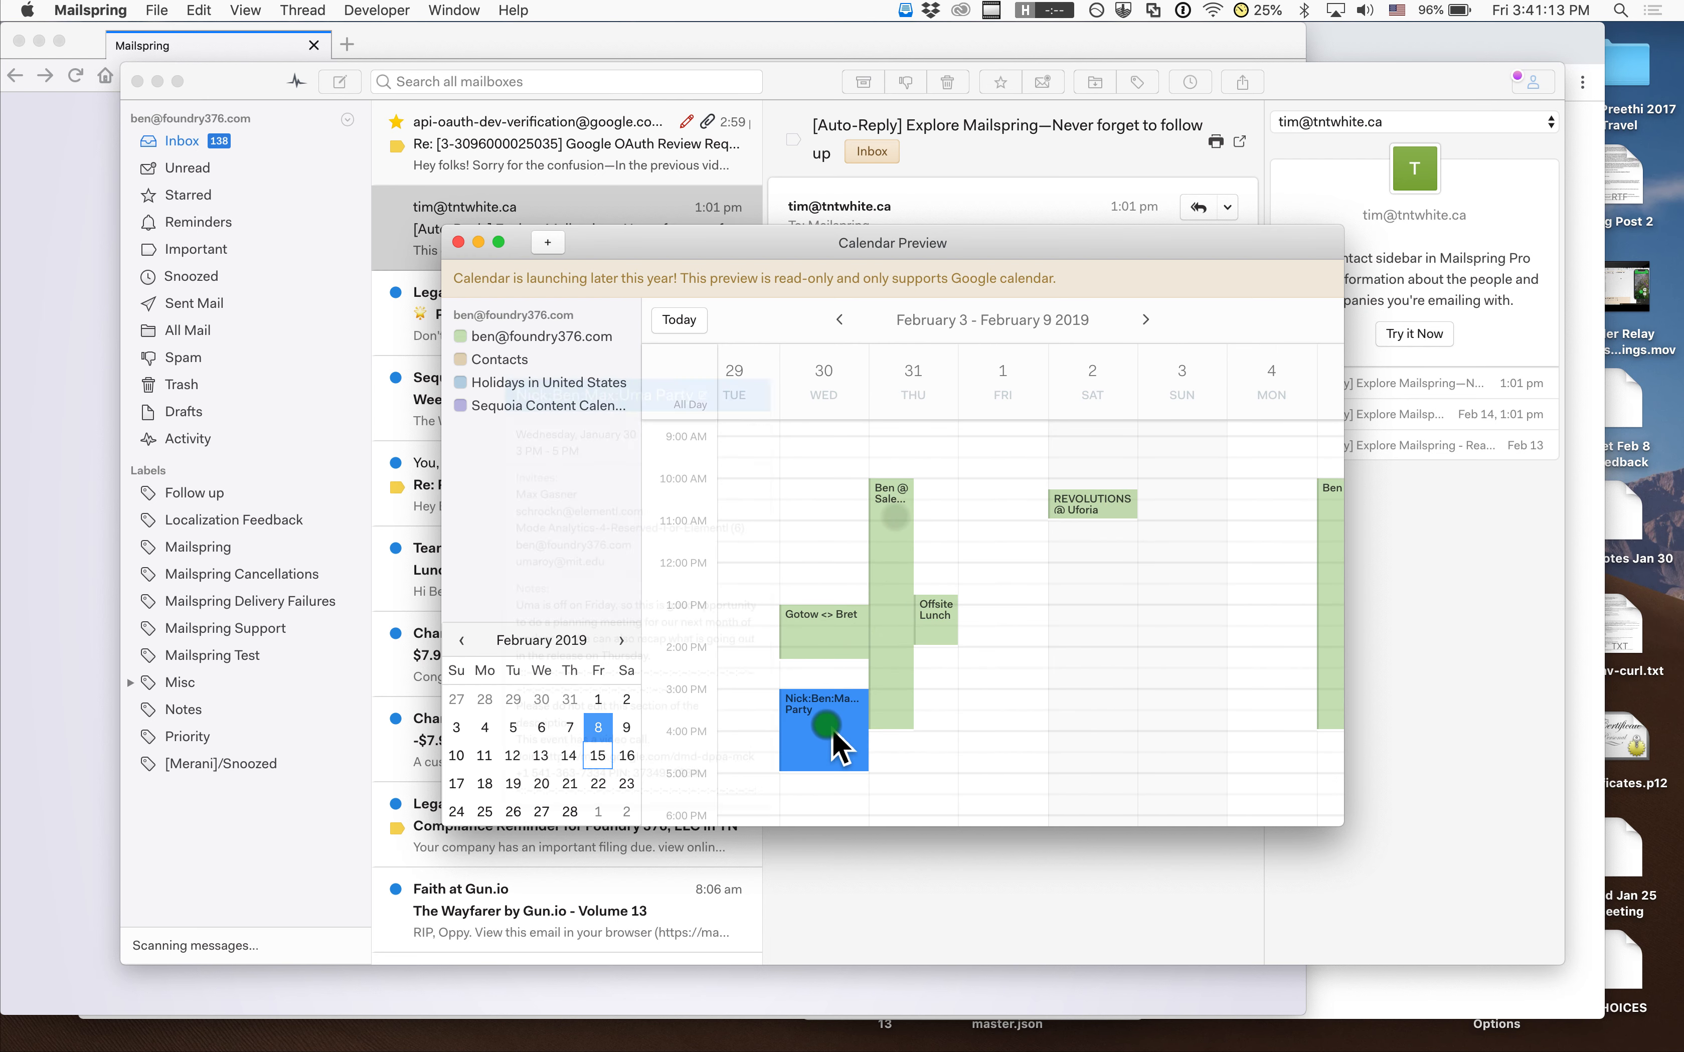
{"action": "left_click", "coordinate": [961, 693]}
{"action": "left_click", "coordinate": [963, 478]}
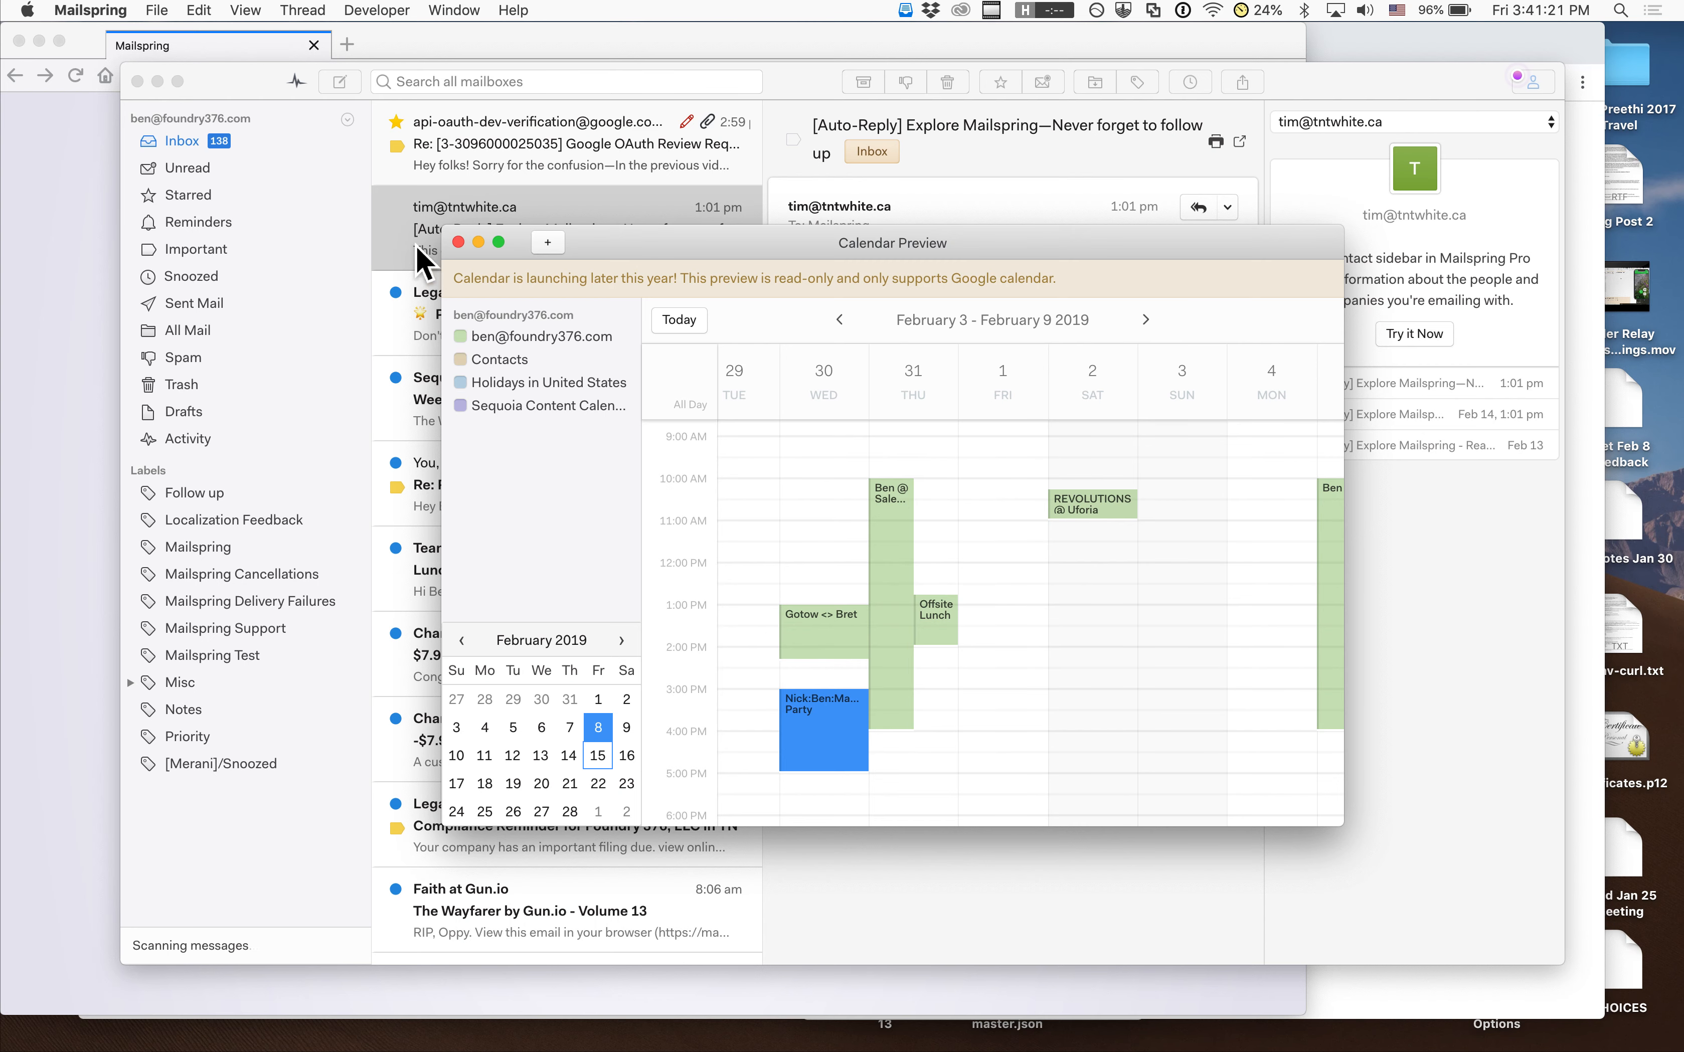
{"action": "left_click", "coordinate": [459, 243]}
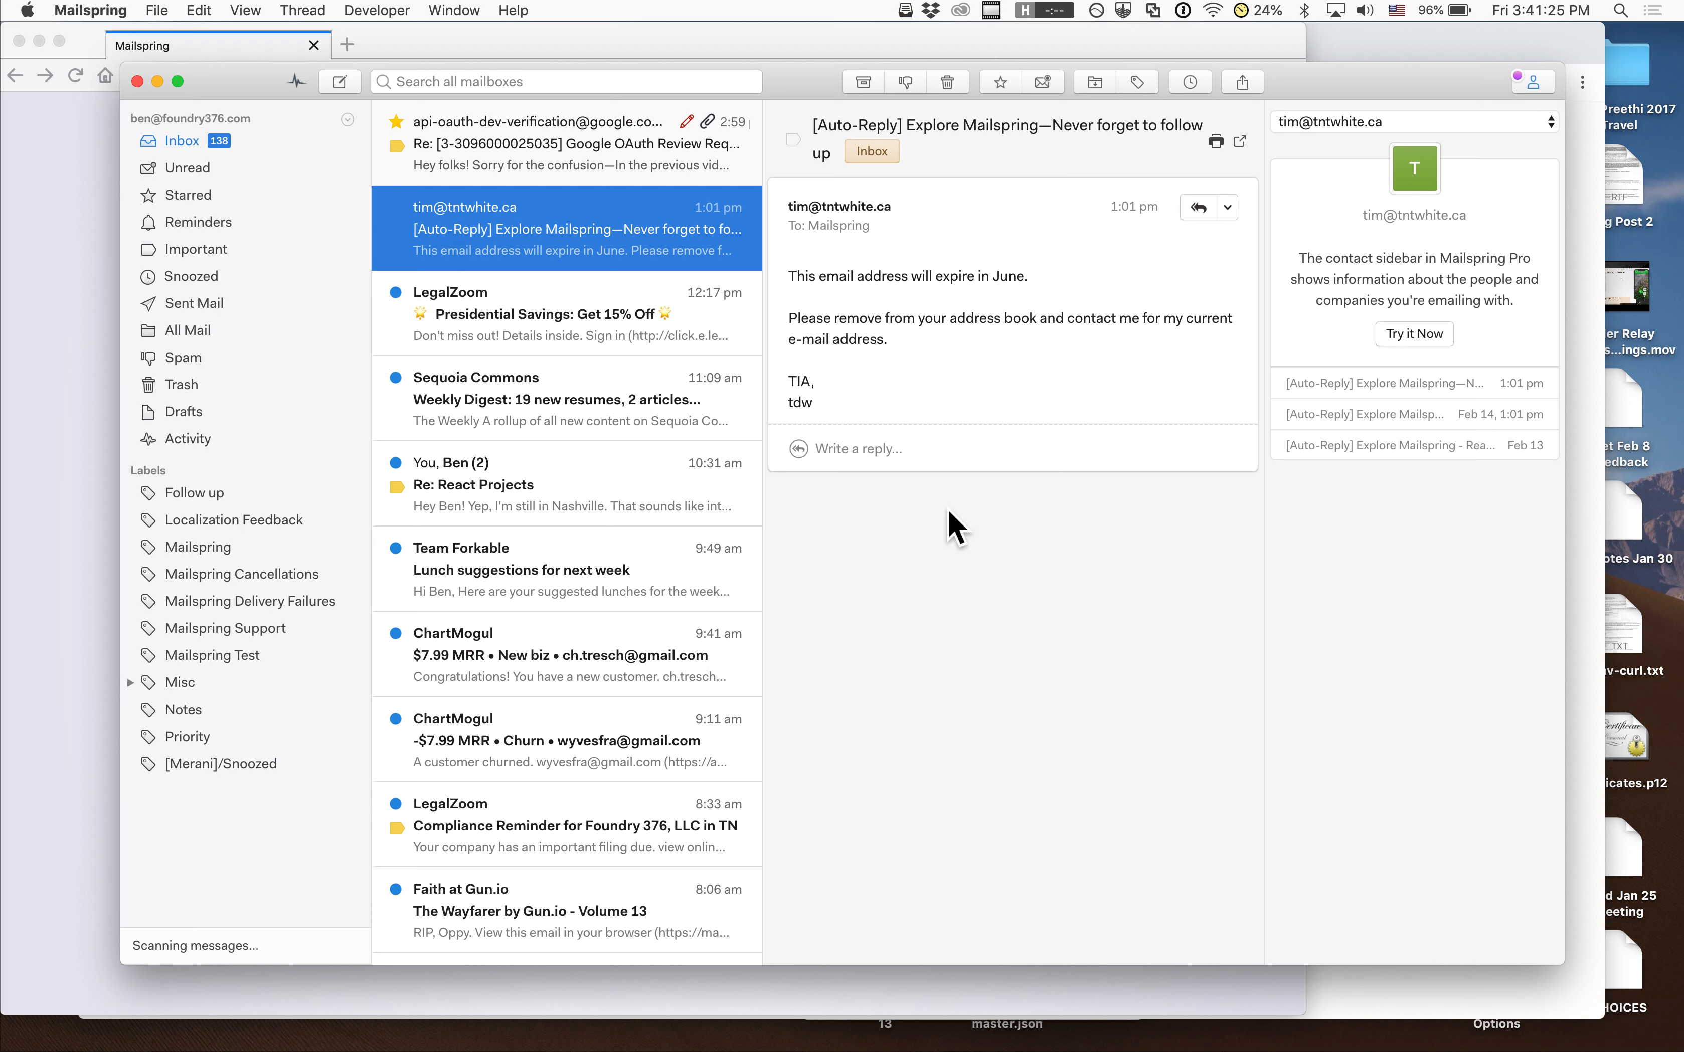